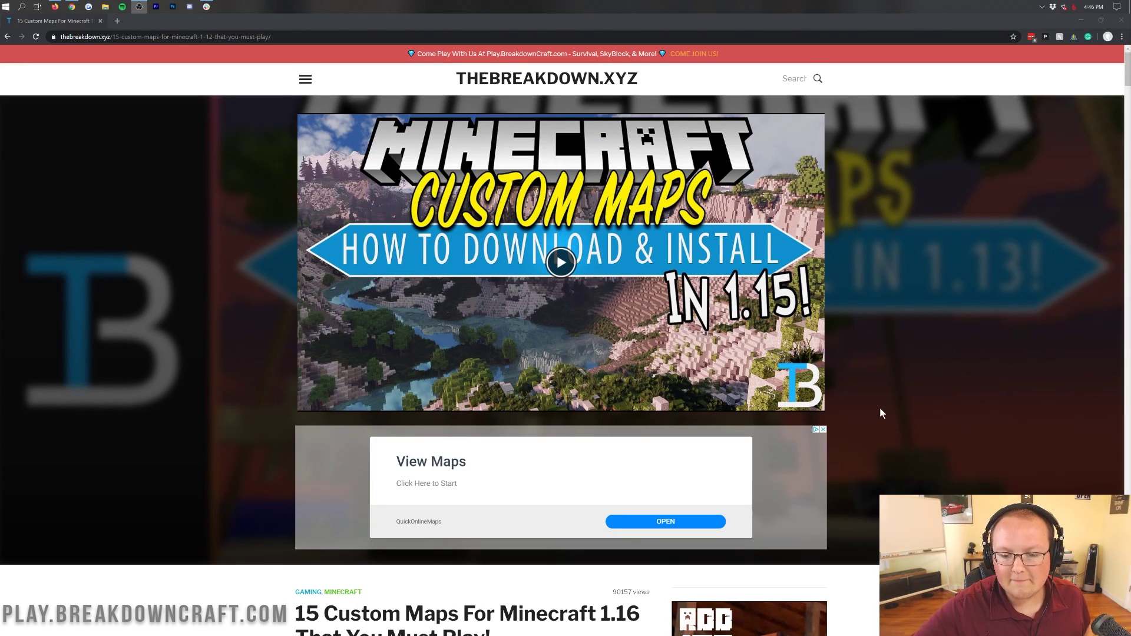
scroll(880, 411, "down", 2)
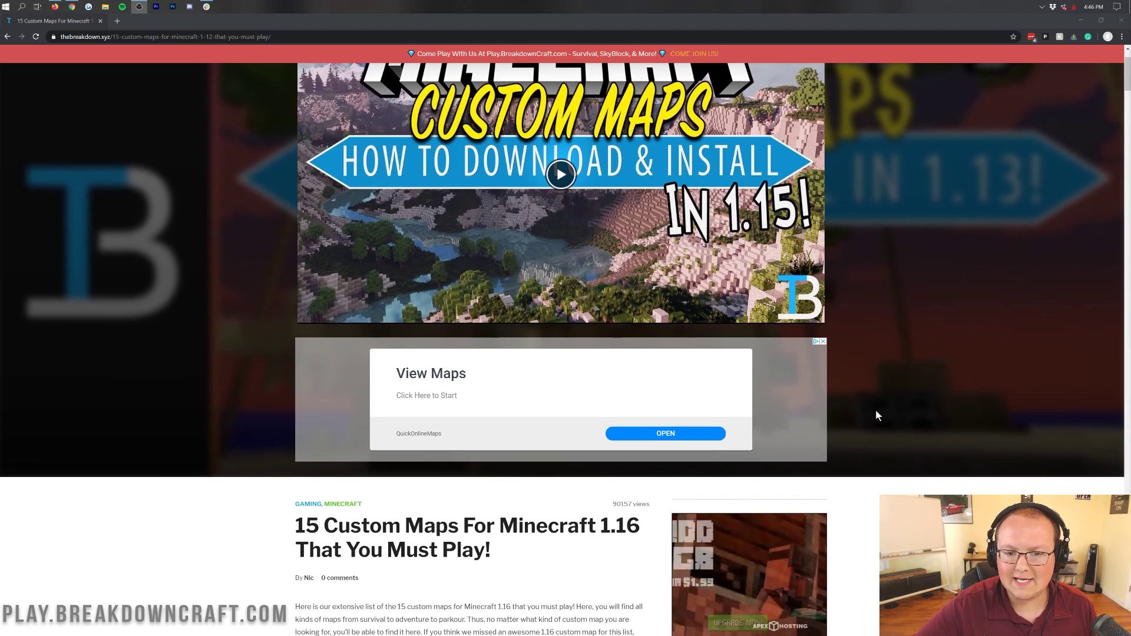
scroll(876, 412, "up", 2)
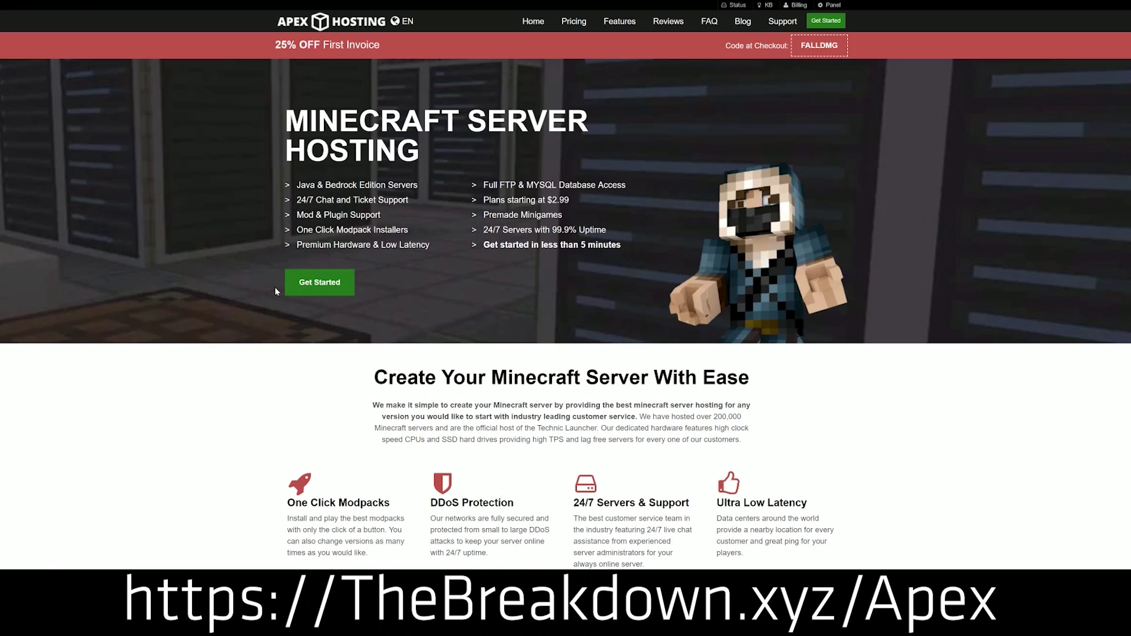
- Review the Apex Hosting feature list, highlighting 24/7 Servers & Support, Automated Backups and Instant Setup
scroll(344, 176, "down", 4)
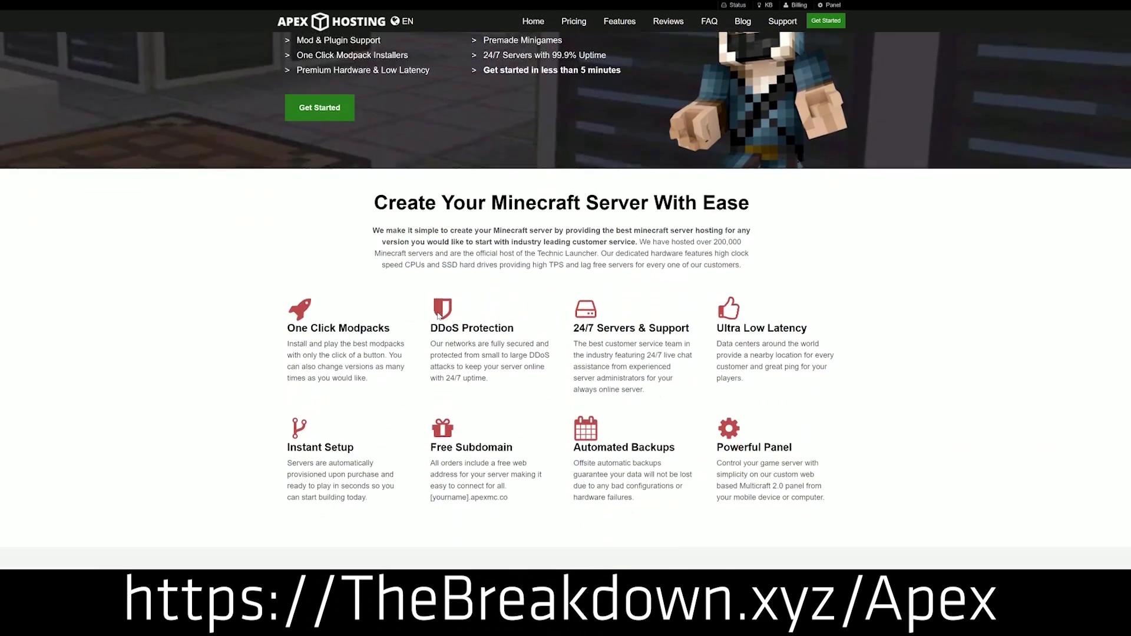
left_click_drag(287, 264, 690, 265)
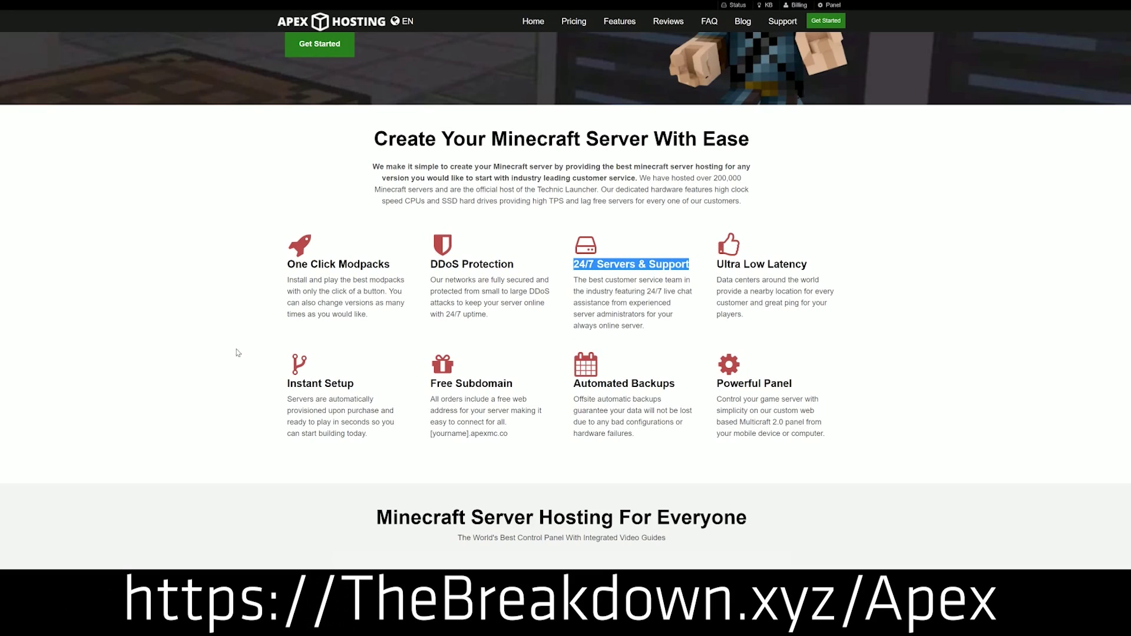
left_click_drag(573, 384, 709, 384)
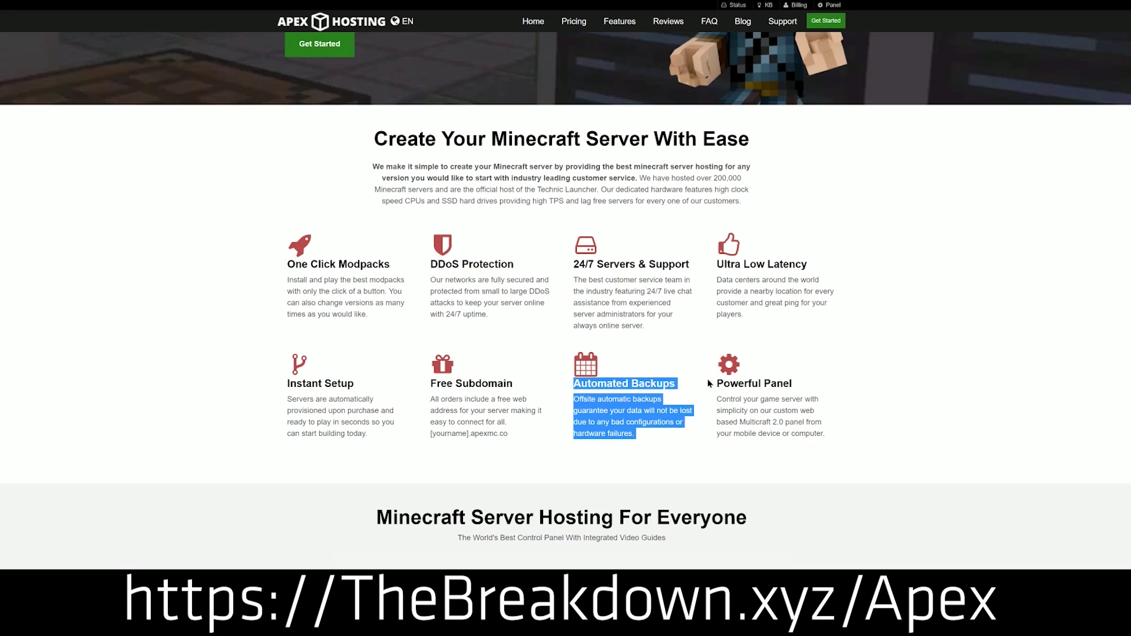
left_click_drag(376, 436, 288, 384)
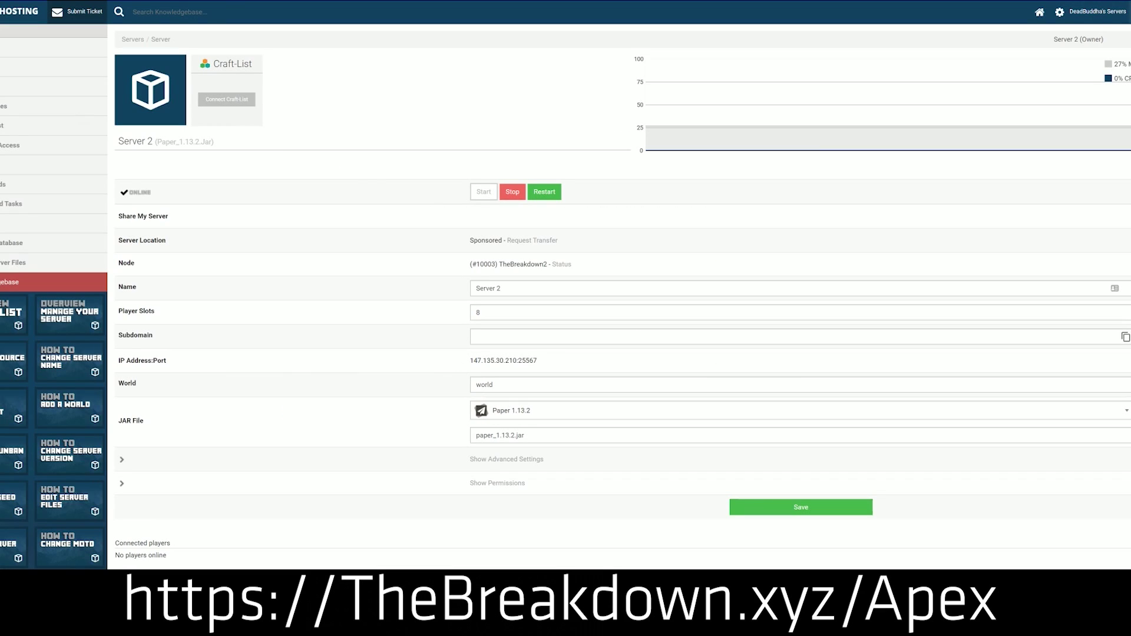
- Browse the Minecraft versions offered as the JAR file for Server 2
left_click(533, 421)
scroll(526, 489, "down", 10)
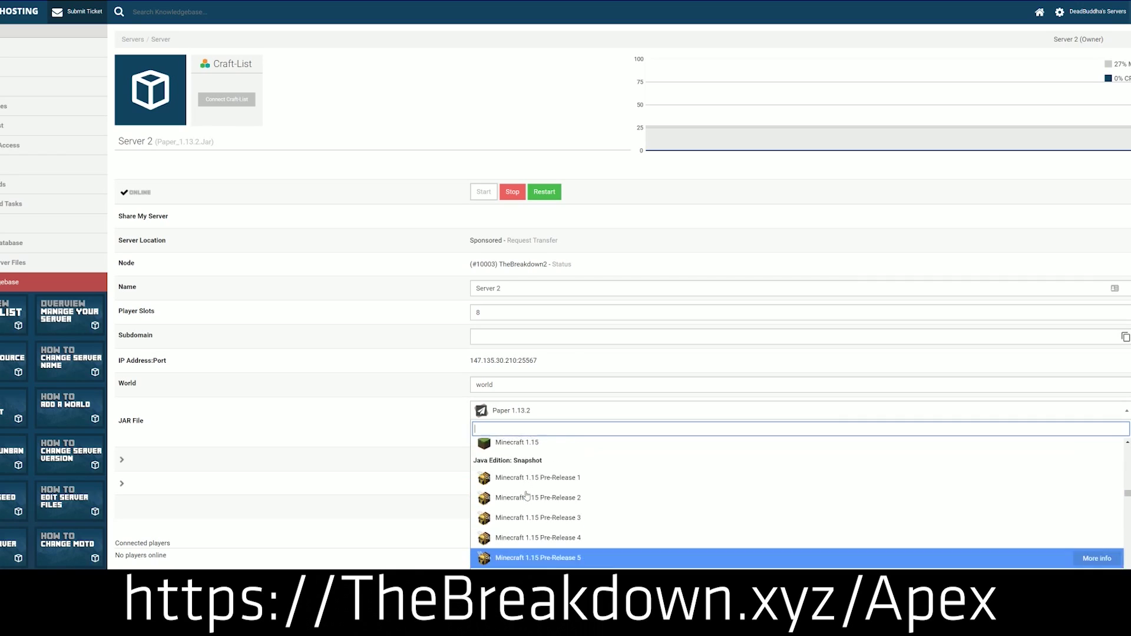
scroll(527, 501, "down", 2)
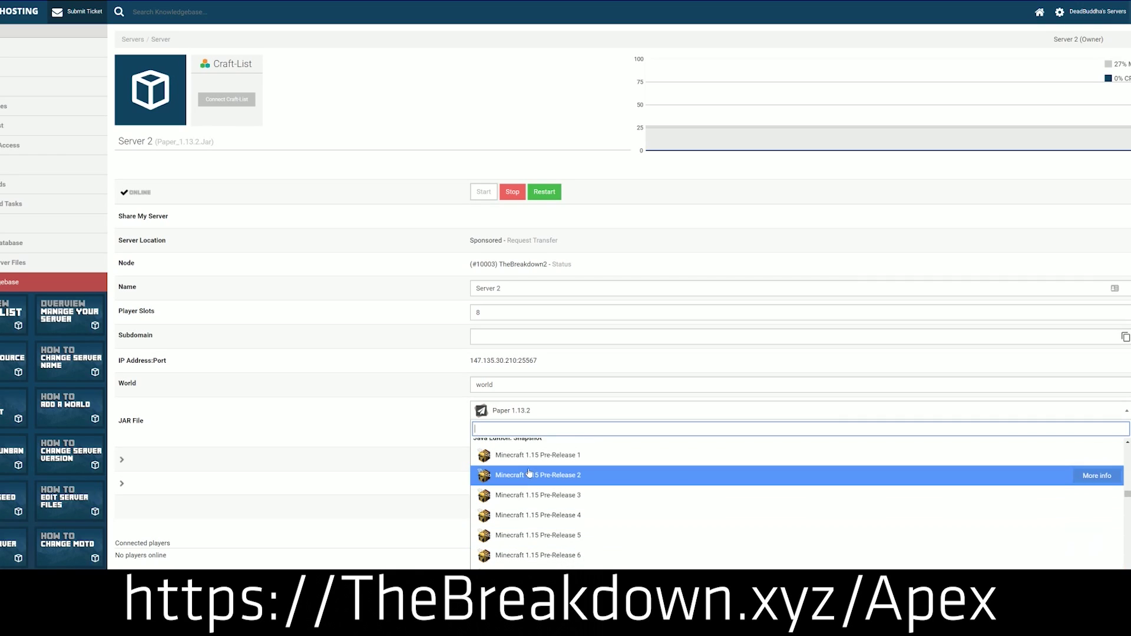
scroll(526, 510, "up", 5)
scroll(525, 511, "up", 2)
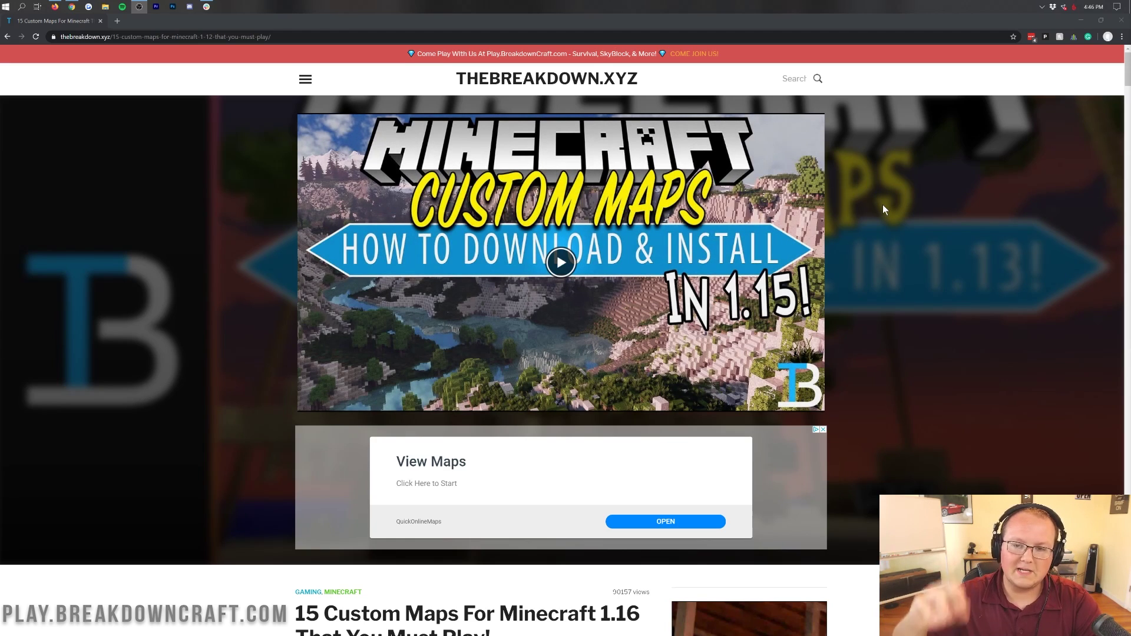
scroll(882, 204, "down", 2)
scroll(879, 178, "up", 2)
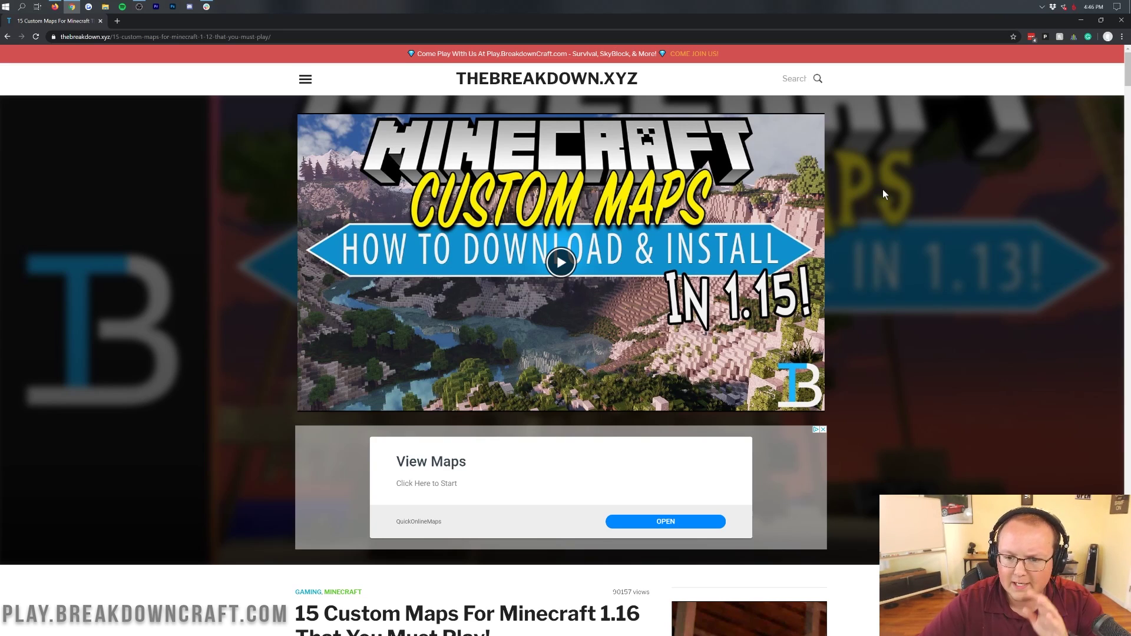
scroll(883, 189, "down", 1)
scroll(883, 198, "up", 1)
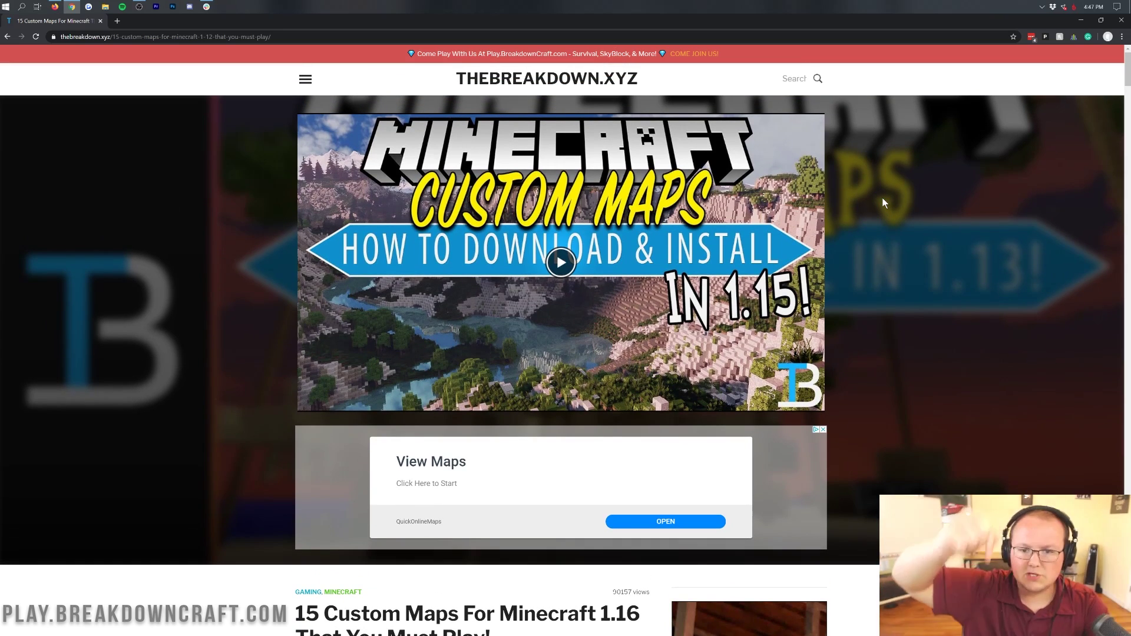
- Find Bastions Parkour in the article's list of 15 custom maps for Minecraft 1.16 and open its download page
scroll(664, 232, "down", 5)
scroll(665, 231, "down", 1)
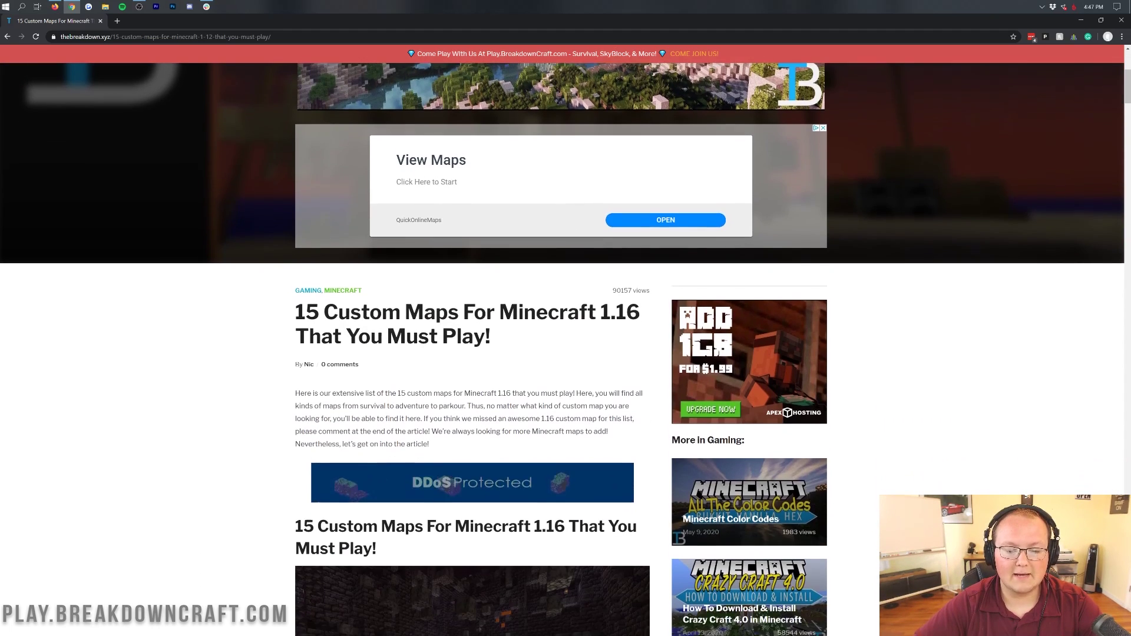
left_click_drag(487, 303, 611, 303)
left_click(611, 303)
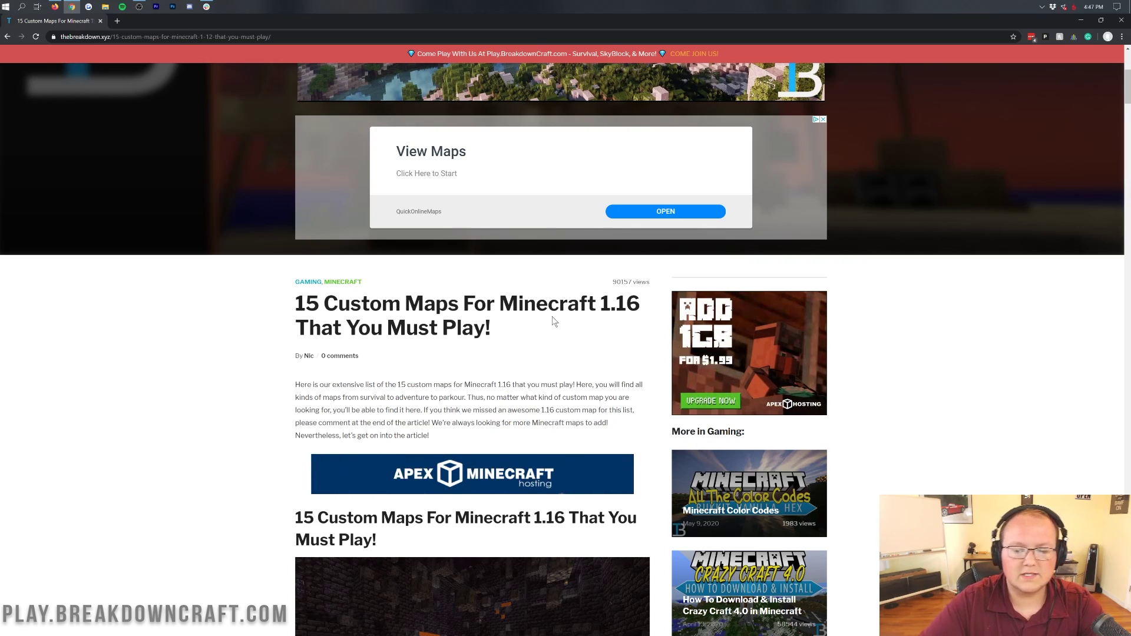
scroll(539, 283, "down", 3)
scroll(532, 238, "down", 5)
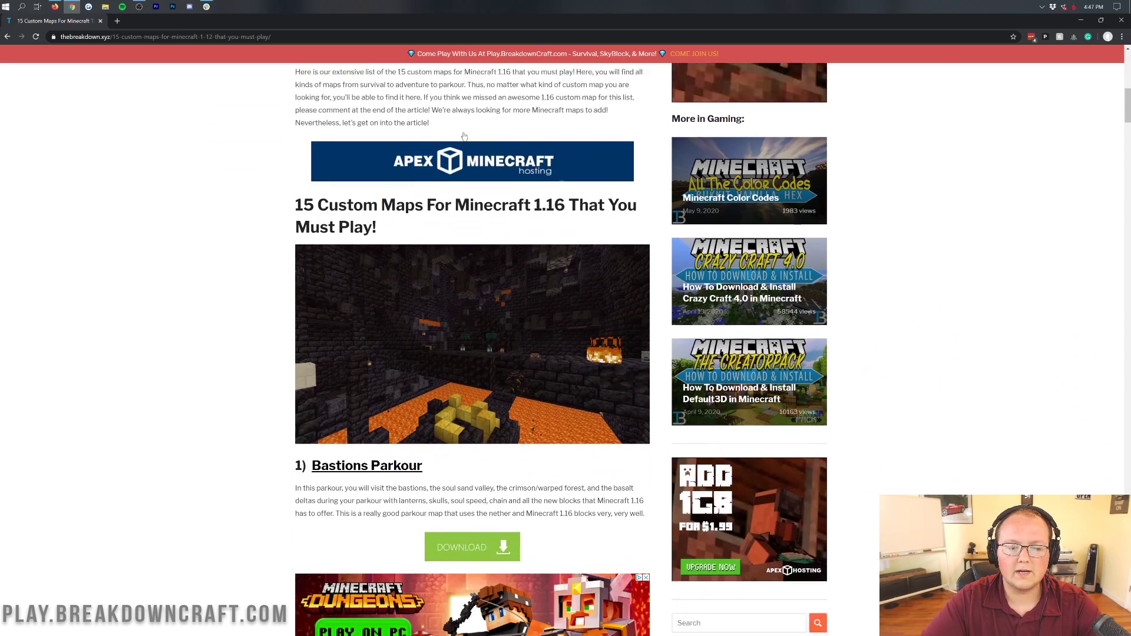
scroll(549, 363, "down", 6)
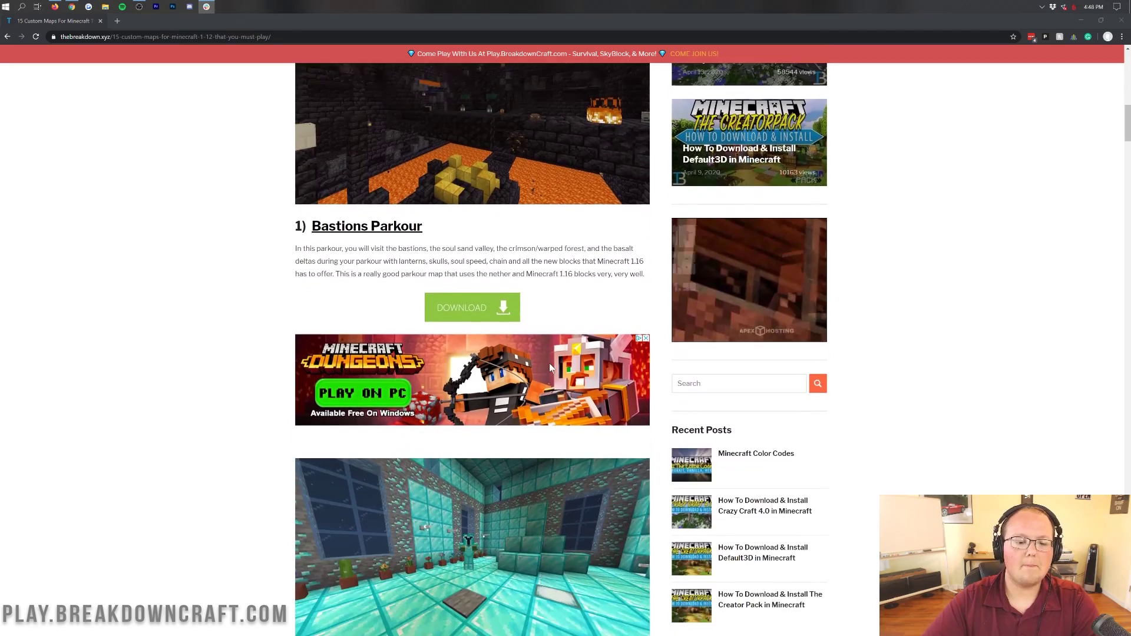
scroll(546, 360, "up", 3)
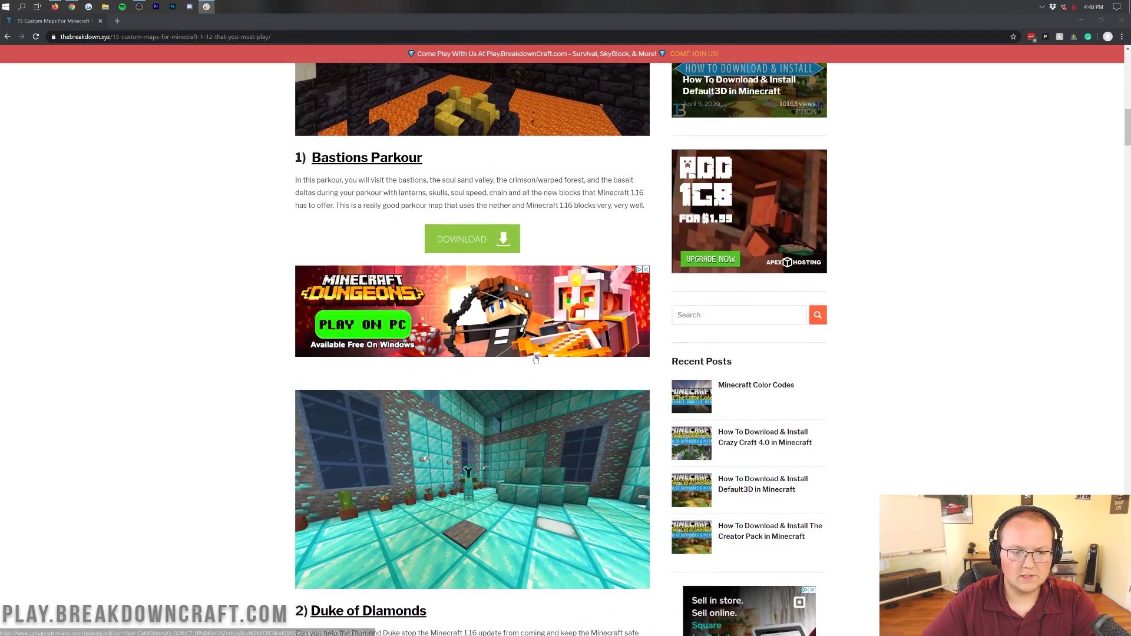
scroll(534, 355, "down", 2)
scroll(483, 353, "up", 3)
scroll(459, 265, "up", 1)
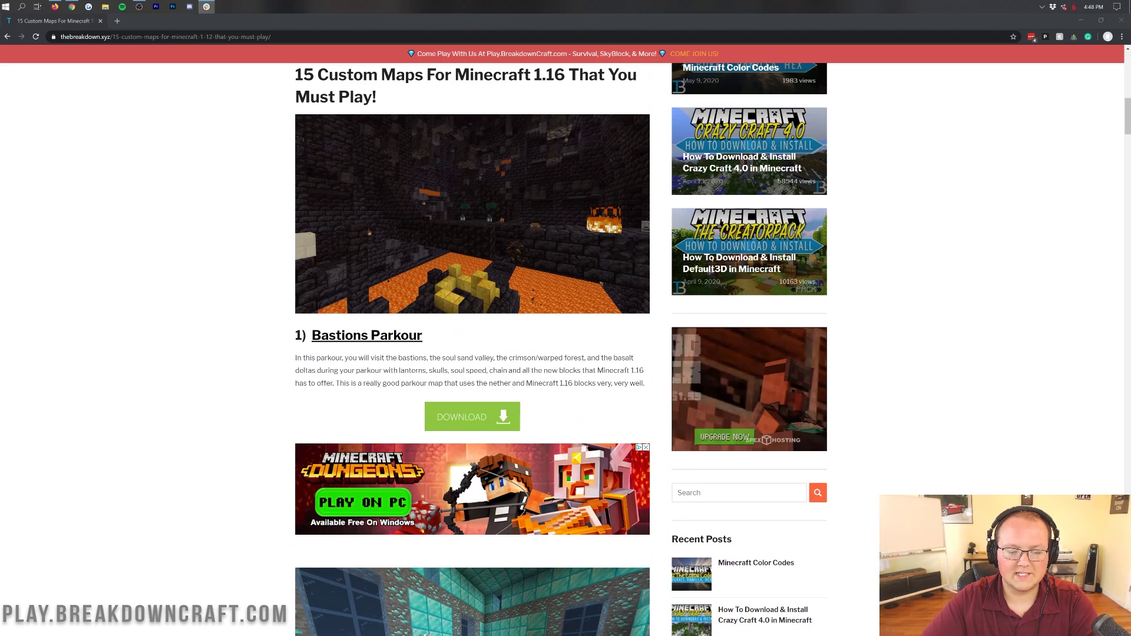
left_click(454, 426)
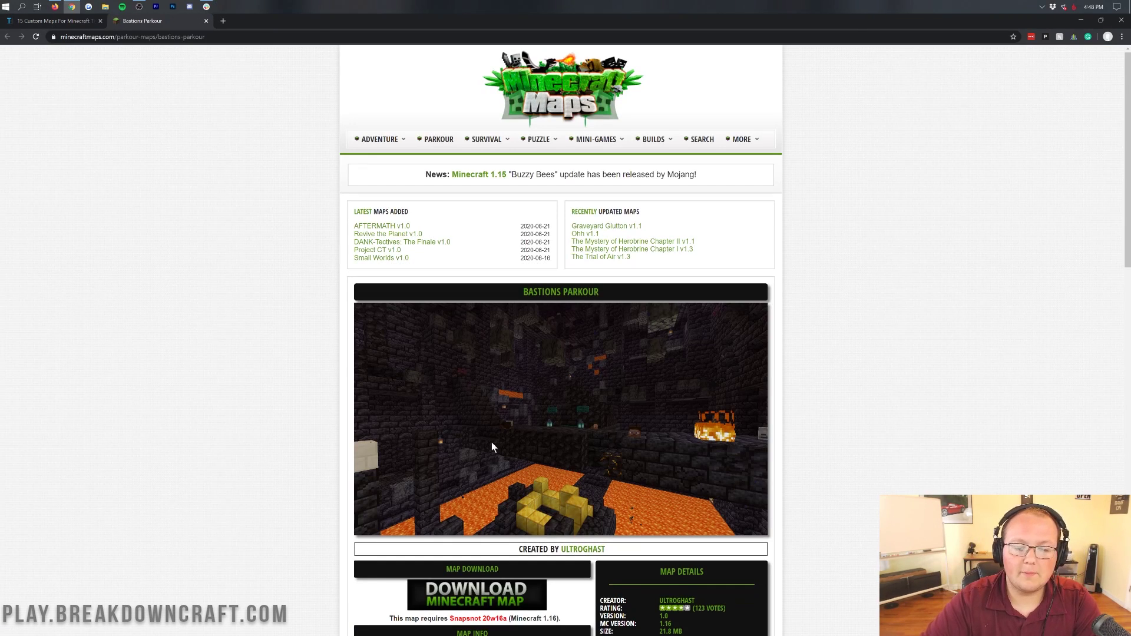
- Check the required Minecraft version on the Bastions Parkour page and download the map
scroll(531, 400, "down", 1)
scroll(551, 382, "down", 5)
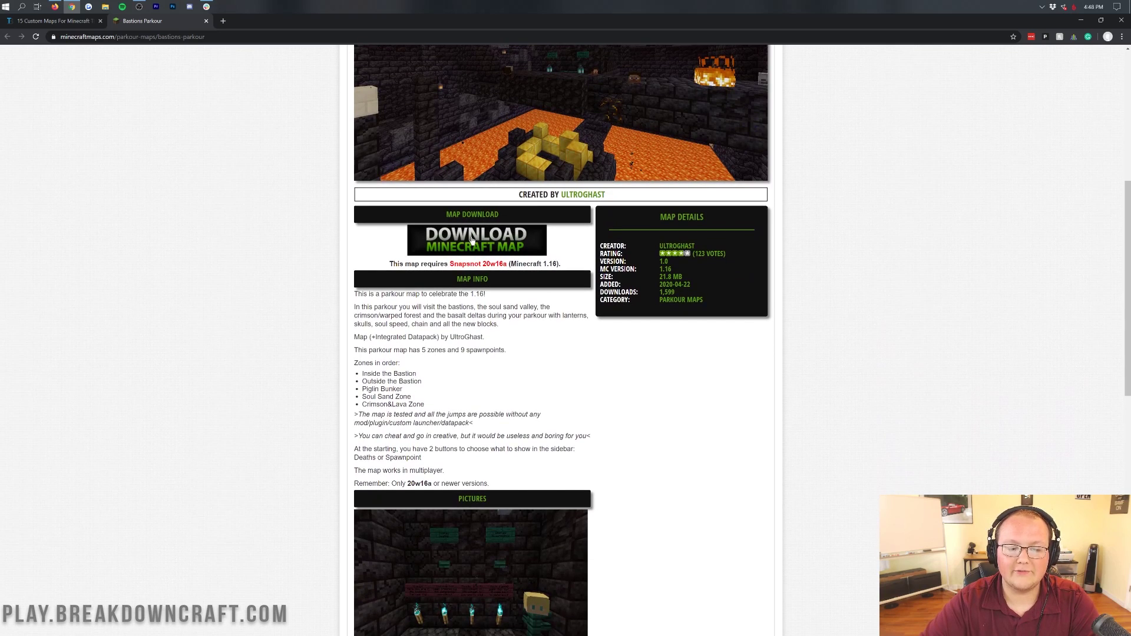
left_click_drag(450, 264, 491, 264)
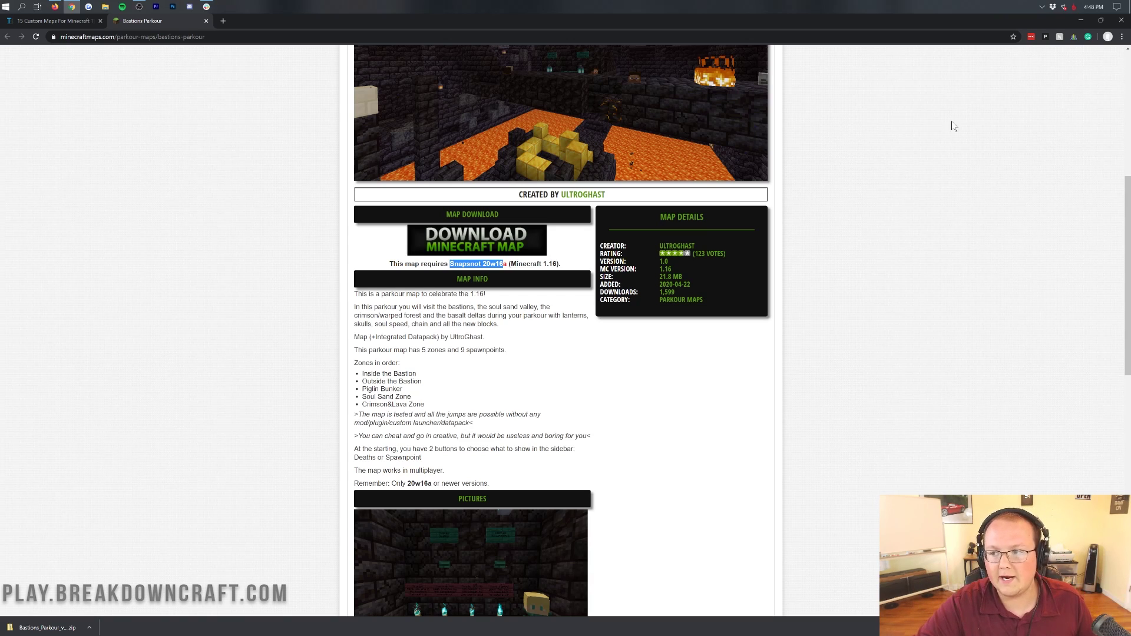
- Minimize the browser and move the downloaded Bastions Parkour zip to a clear spot on the desktop
left_click(1074, 23)
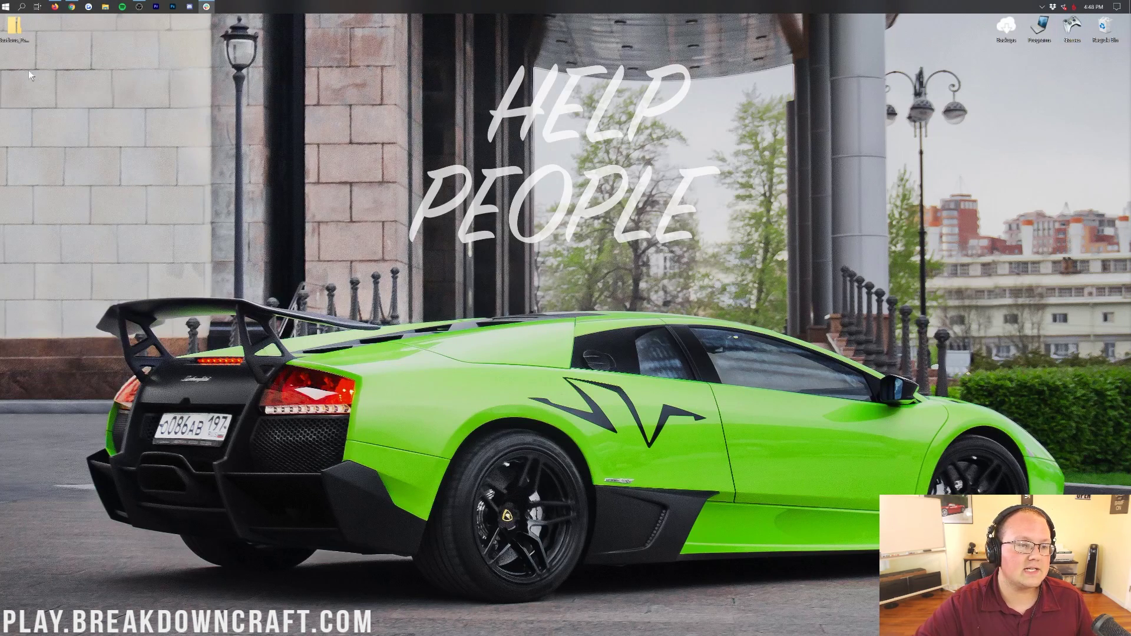
left_click_drag(15, 30, 327, 139)
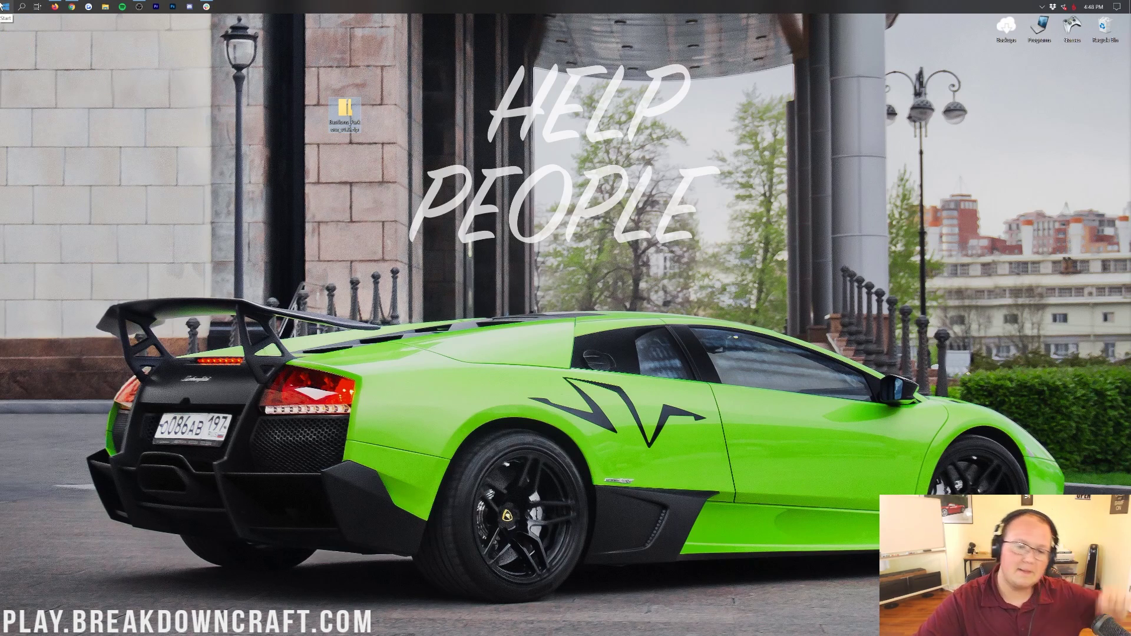
- Search Windows for "downloads", look into the Downloads folder and close it
left_click(3, 6)
type("downloads")
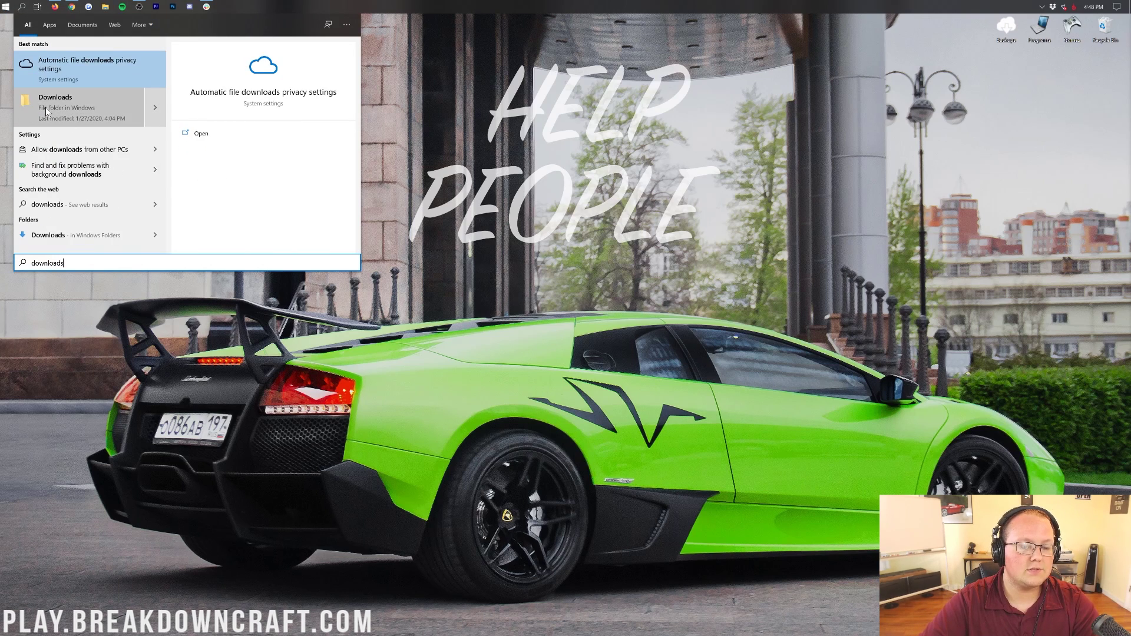
left_click(78, 117)
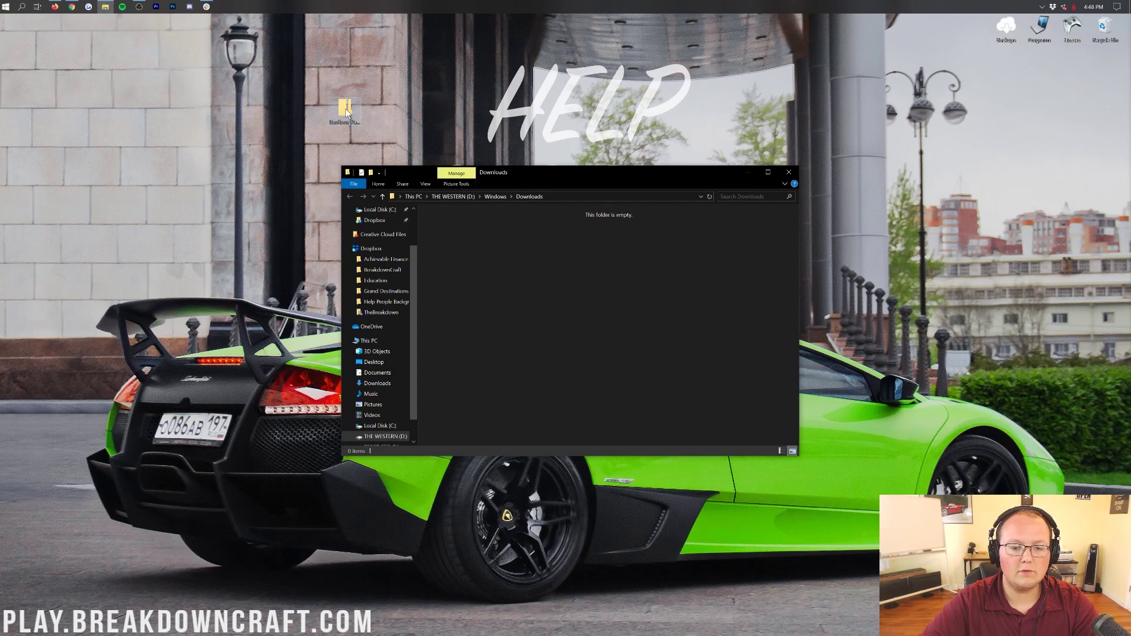
mouse_move(346, 111)
left_mouse_down()
mouse_move(584, 244)
mouse_move(507, 281)
mouse_move(346, 124)
left_mouse_up()
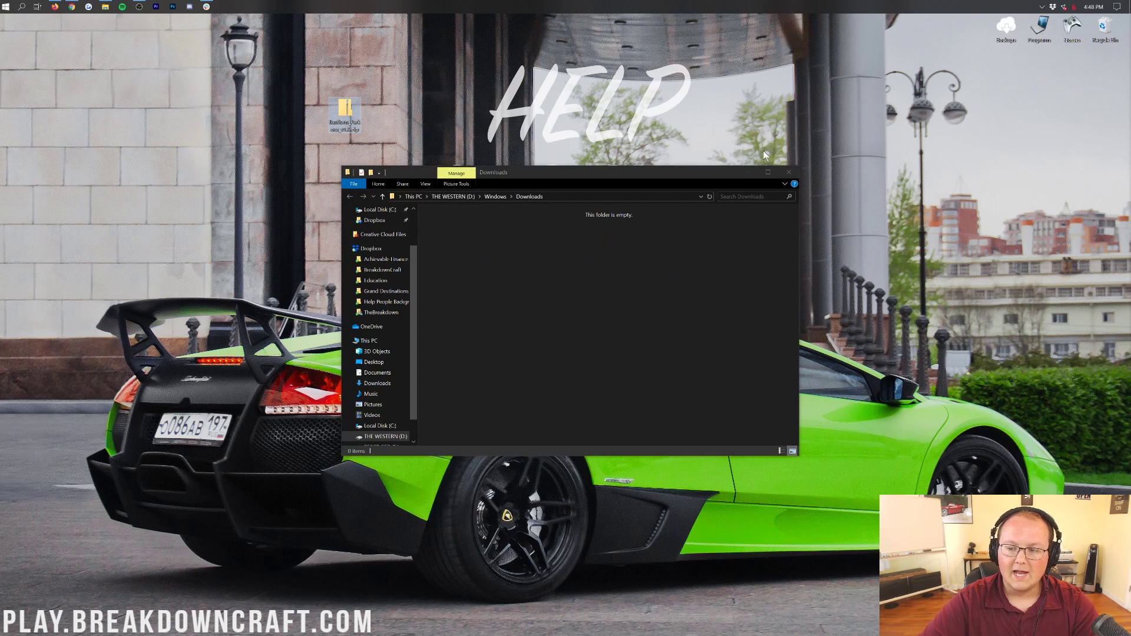
left_click(789, 171)
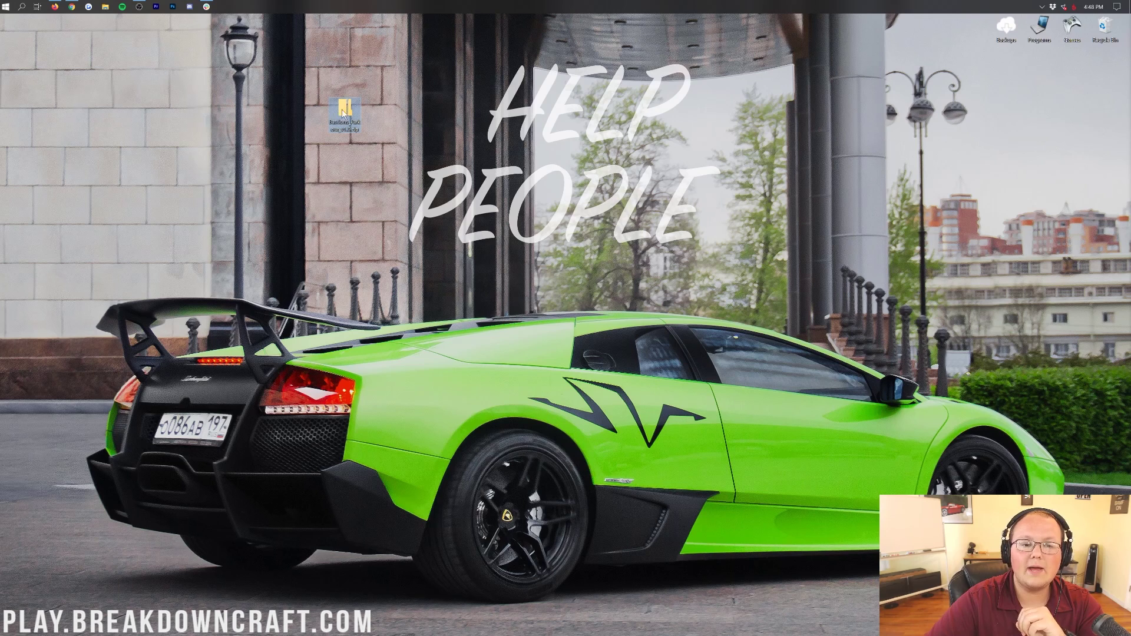
- Open the Bastions_Parkour_v1.0.zip archive from the desktop
double_click(351, 111)
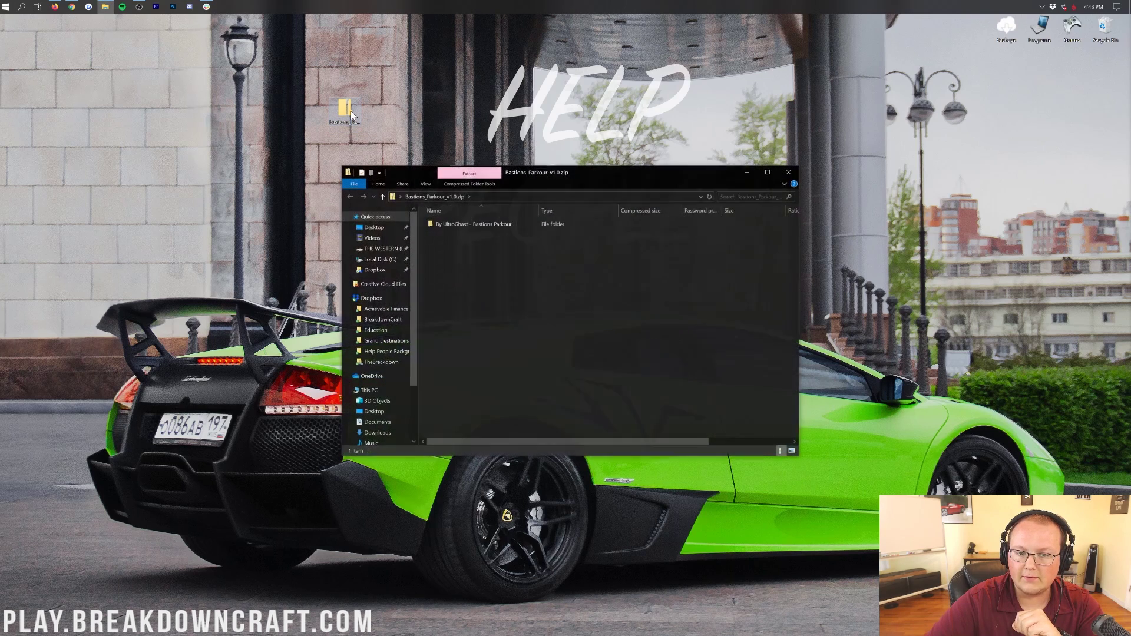
left_click(474, 226)
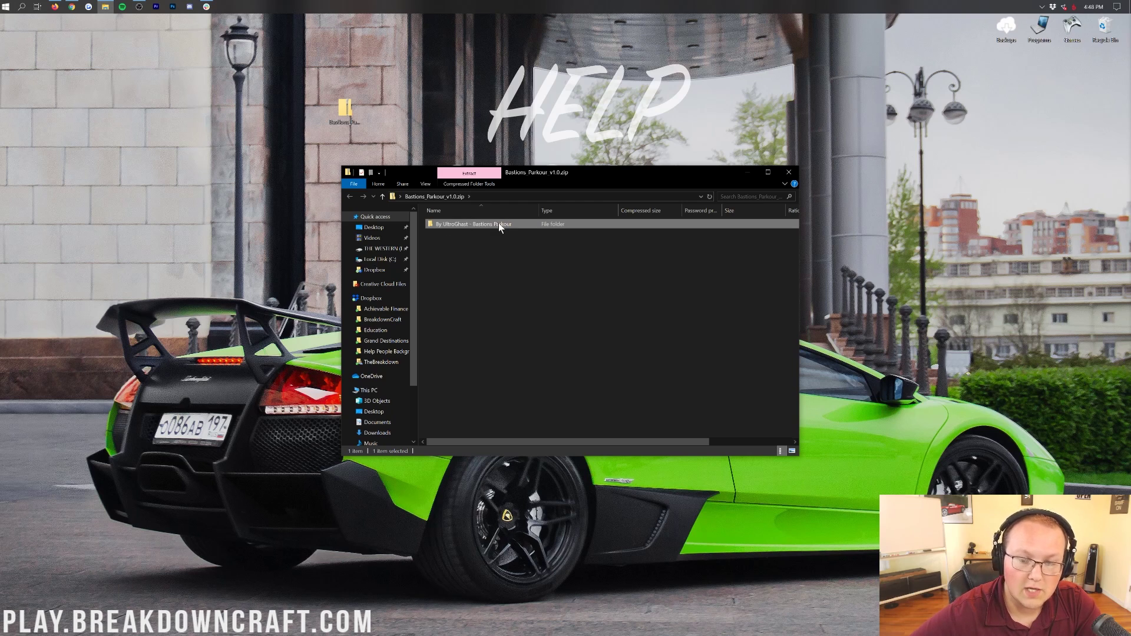
right_click(346, 114)
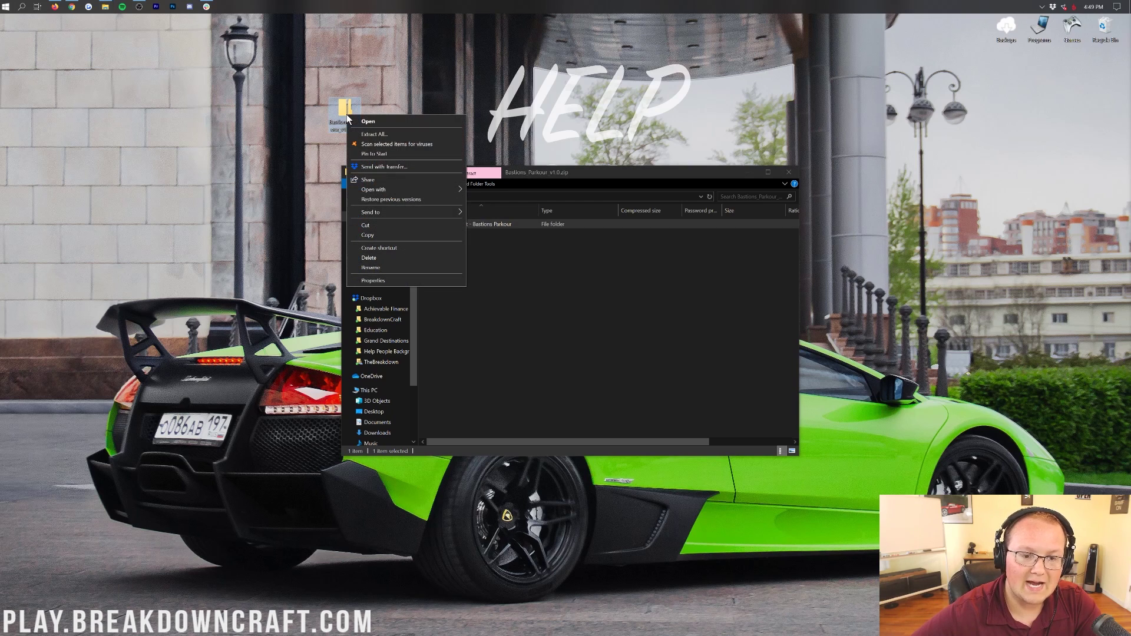
left_click(584, 276)
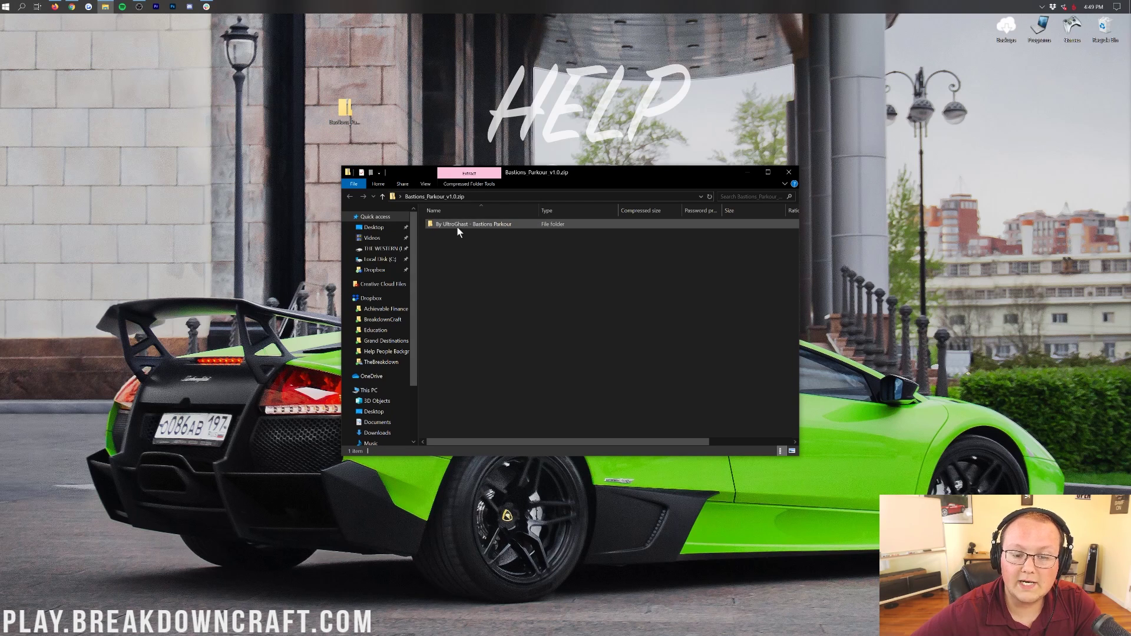
- Examine the world files inside the archive's Bastions Parkour folder, including the DIM folders
double_click(466, 225)
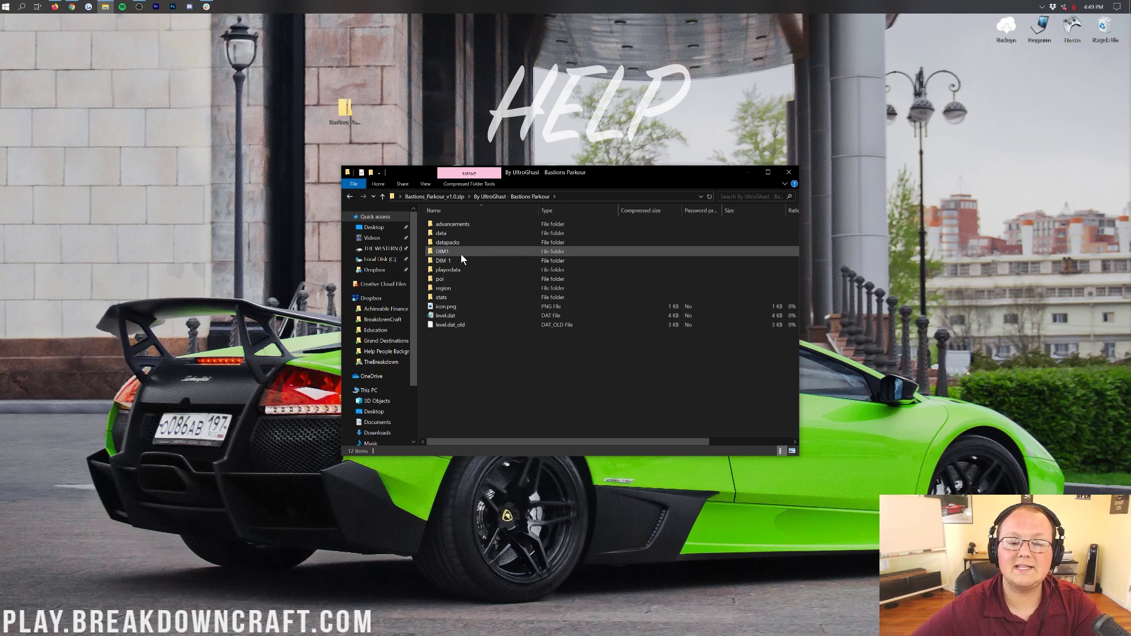
left_click(461, 253)
left_click(461, 261)
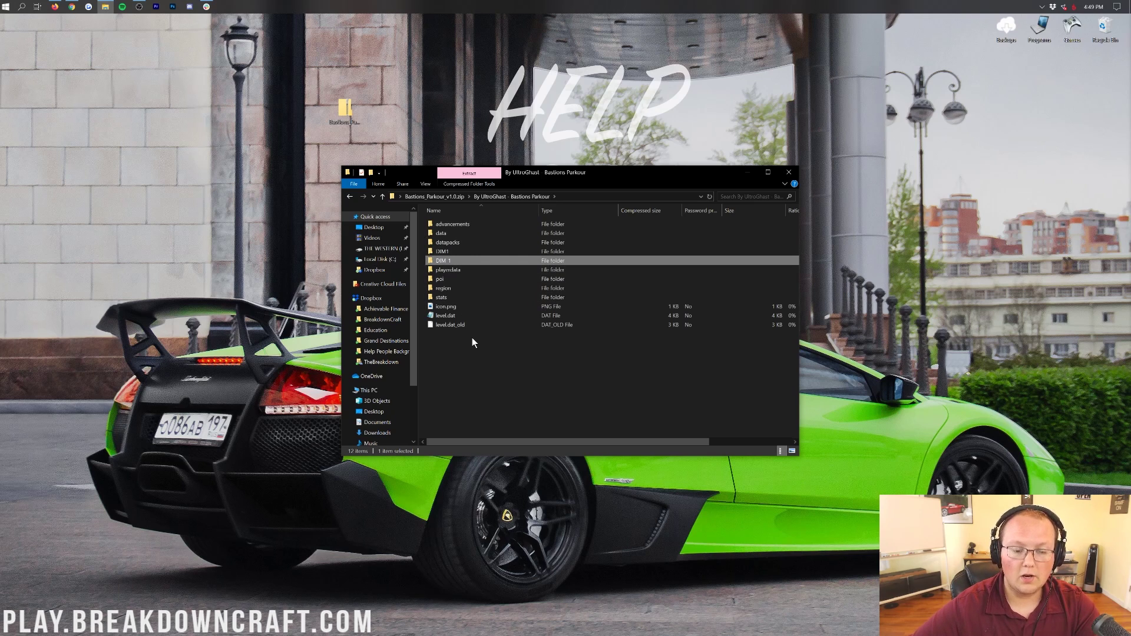
left_click(443, 253)
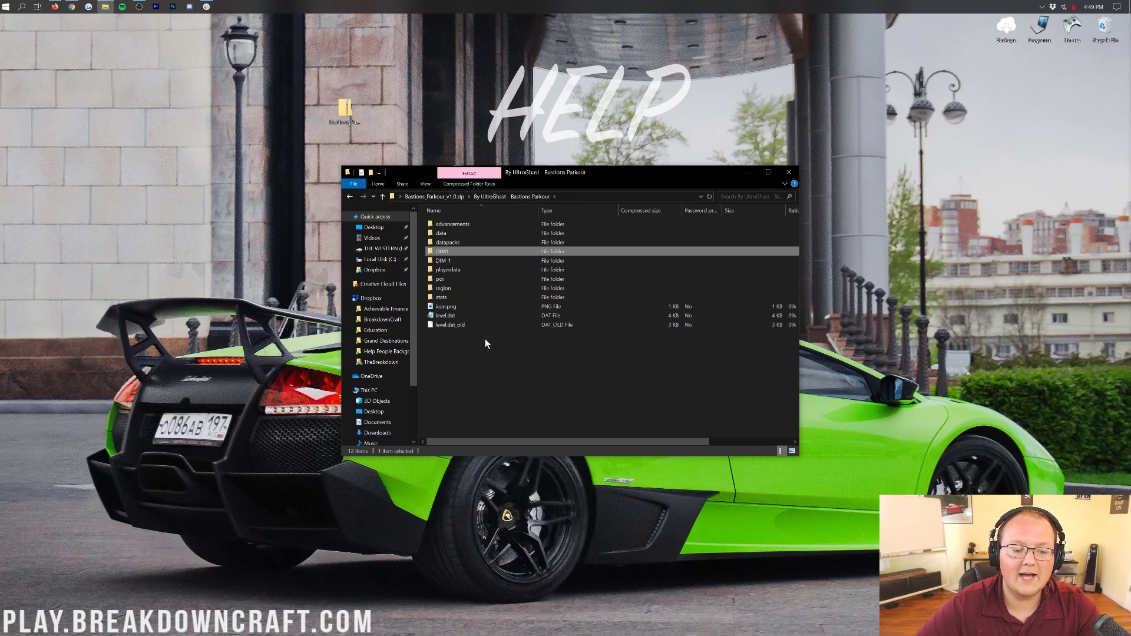
- Return to the archive's top level and copy the Bastions Parkour map folder to the desktop
left_click(350, 197)
left_click_drag(488, 231, 271, 173)
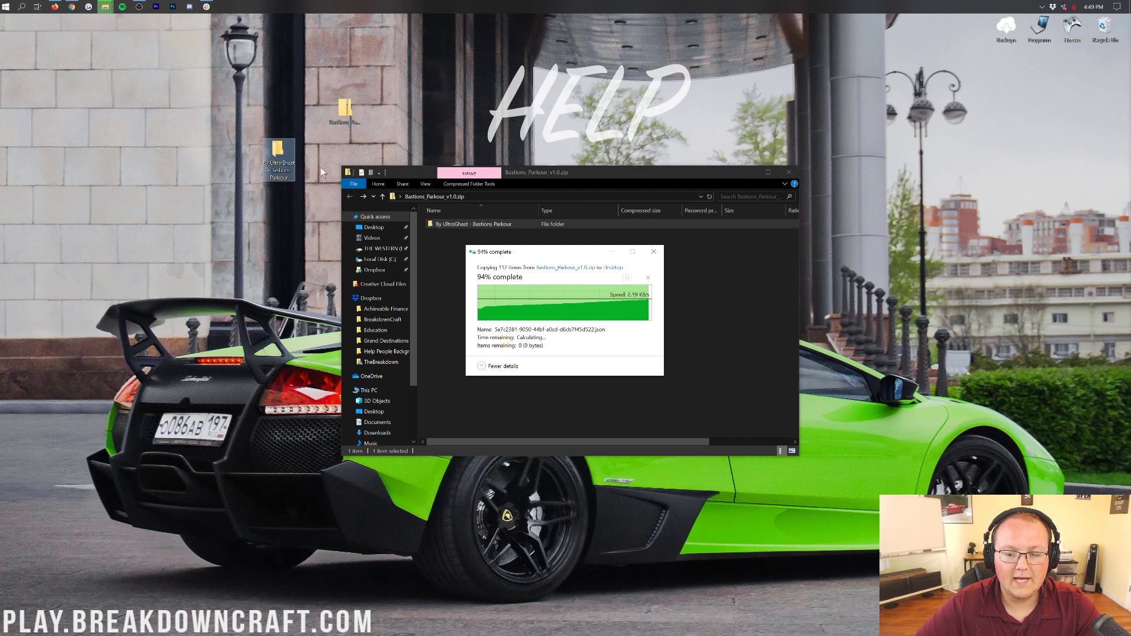
left_click(464, 320)
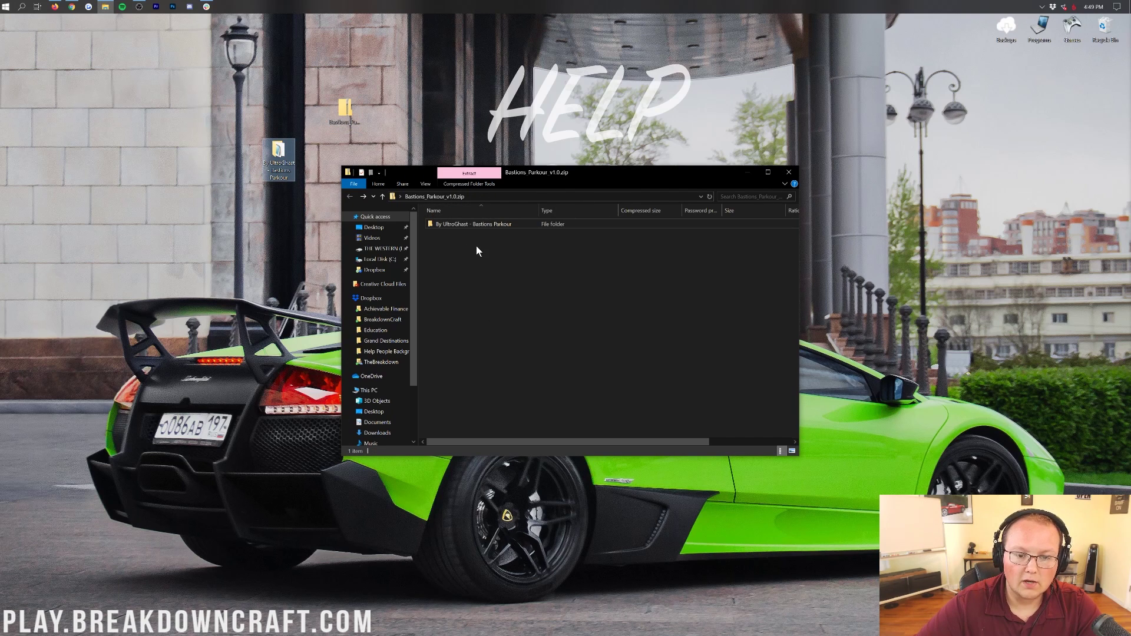
- Close the Bastions_Parkour_v1.0.zip archive window to get back to the desktop
left_click(789, 172)
left_click(336, 112)
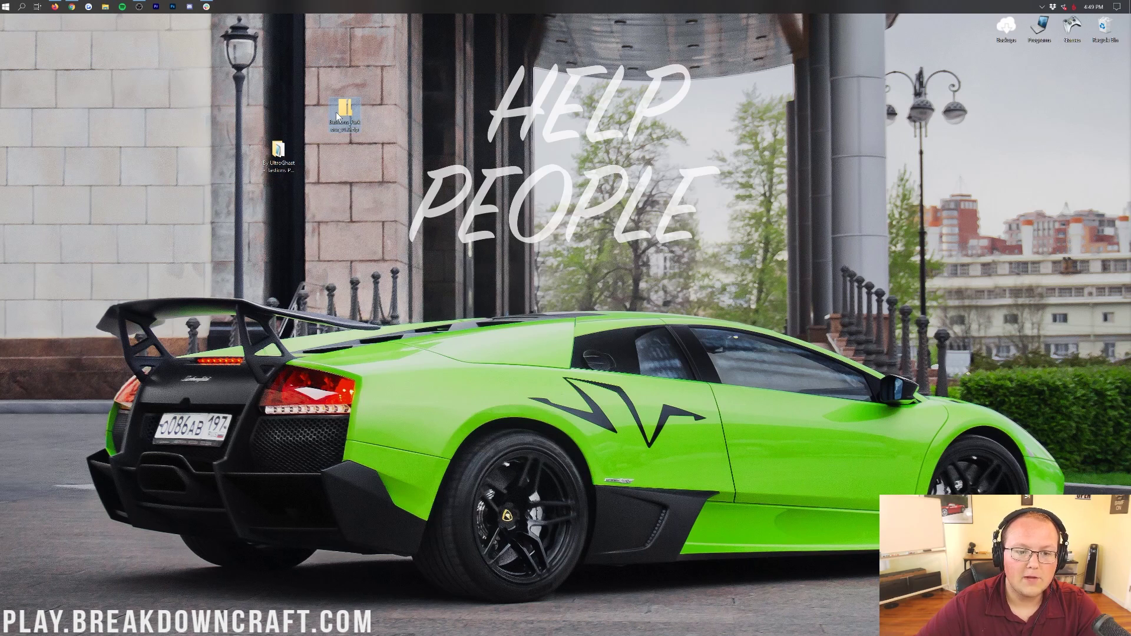
double_click(336, 112)
left_click(789, 172)
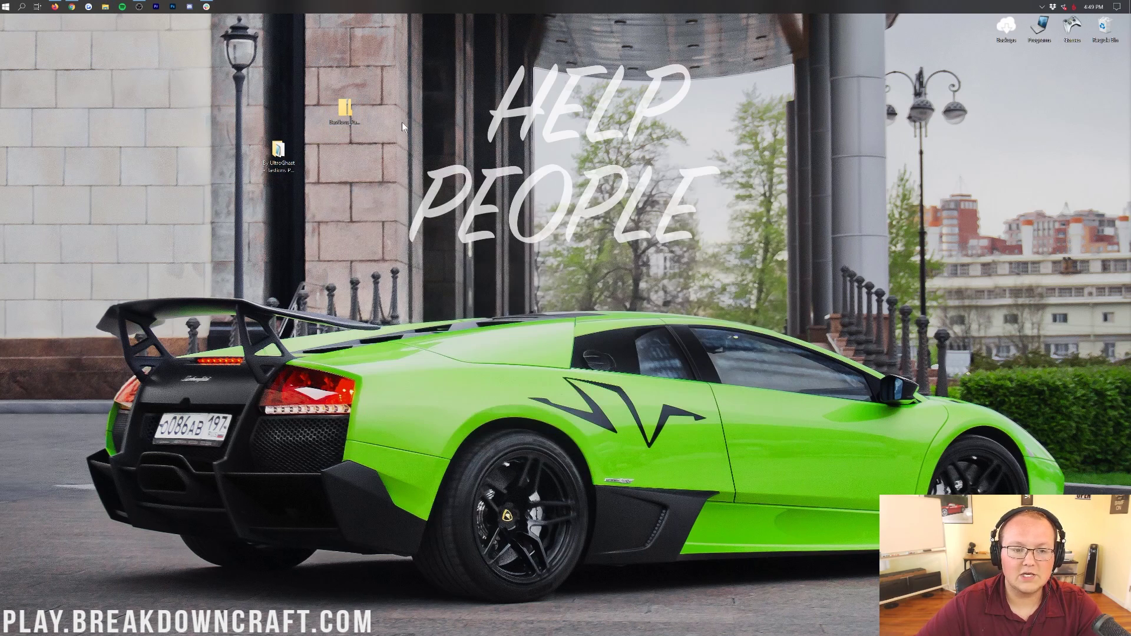
right_click(333, 111)
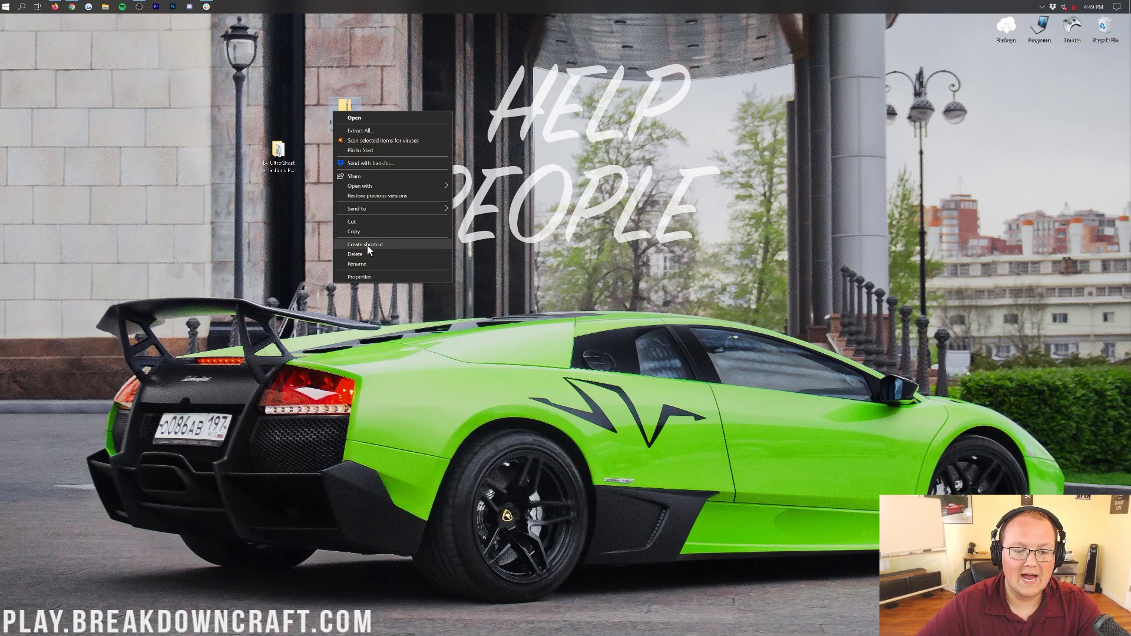
left_click(369, 130)
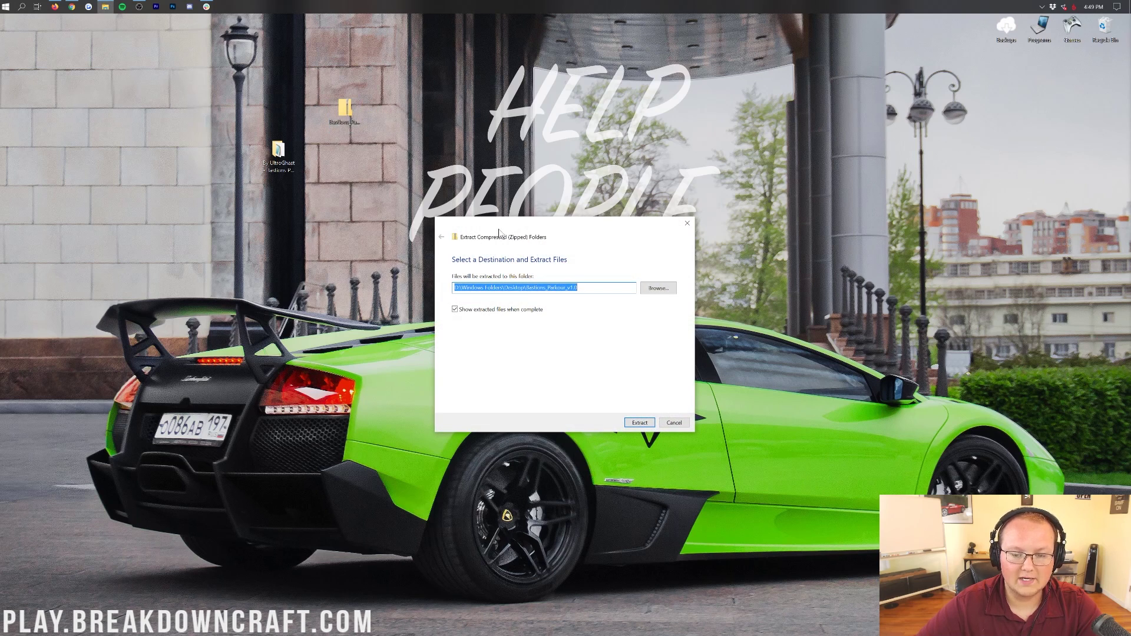
left_click(668, 423)
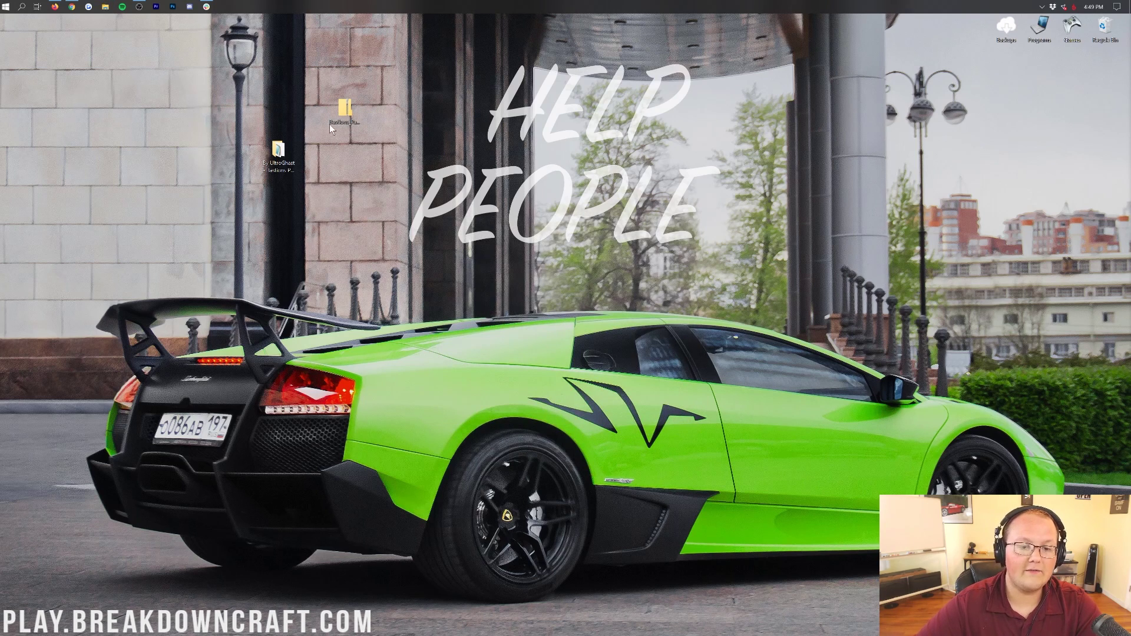
- Permanently delete the Bastions_Parkour_v1.0.zip file from the desktop
left_click_drag(331, 130, 1104, 26)
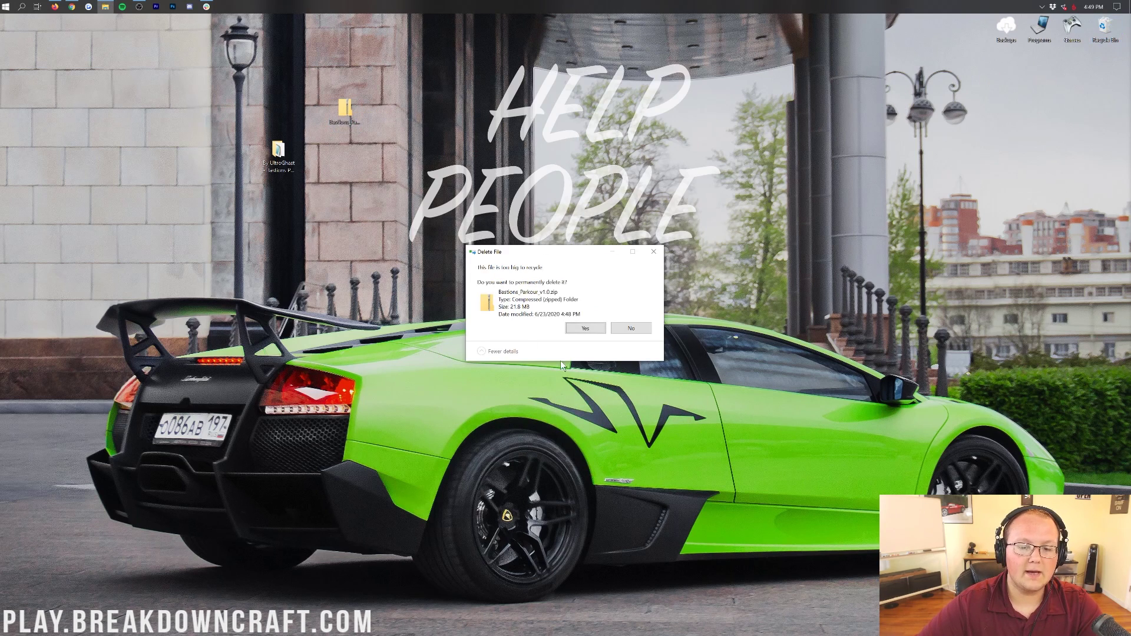
left_click(598, 332)
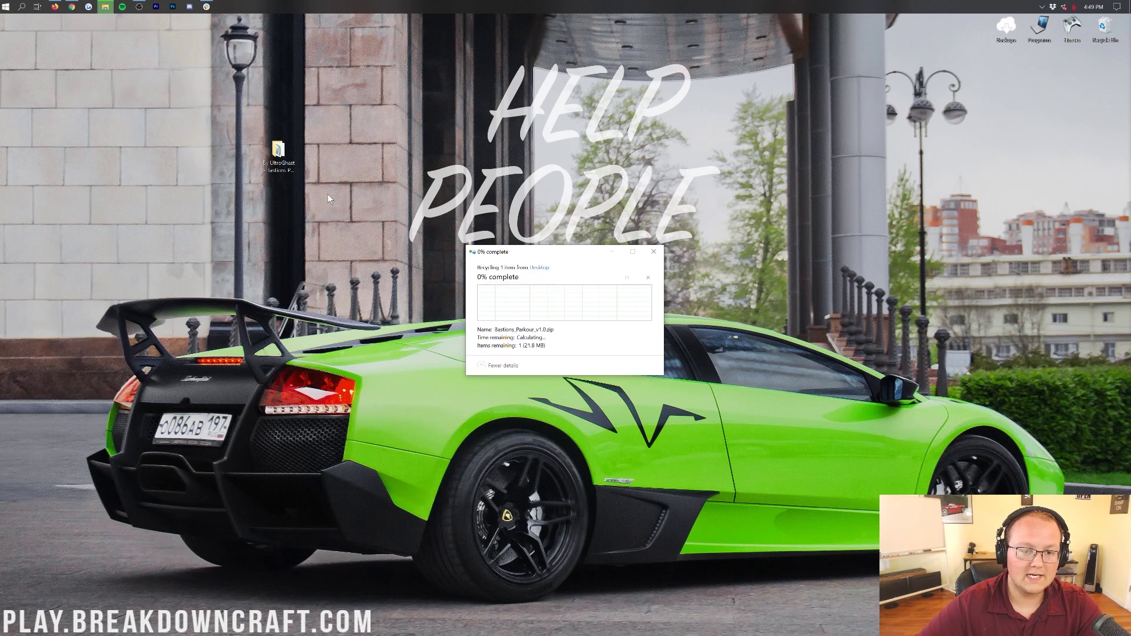
- Open the extracted Bastions Parkour folder on the desktop, check its DIM folders, and close it
double_click(282, 162)
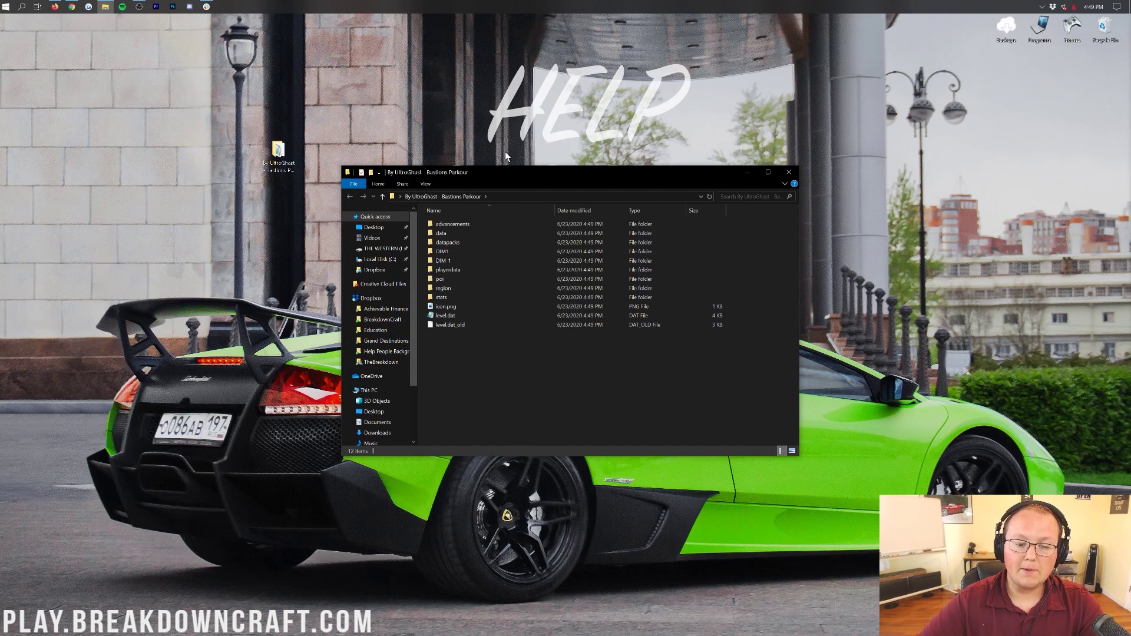
left_click(465, 252)
left_click(461, 261)
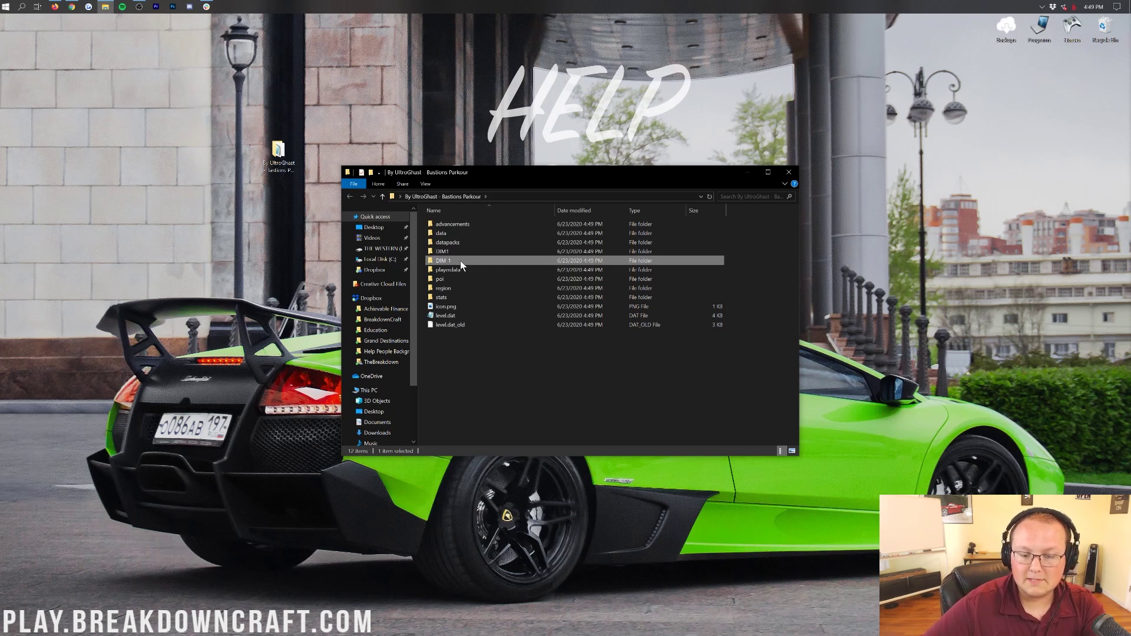
left_click(460, 251)
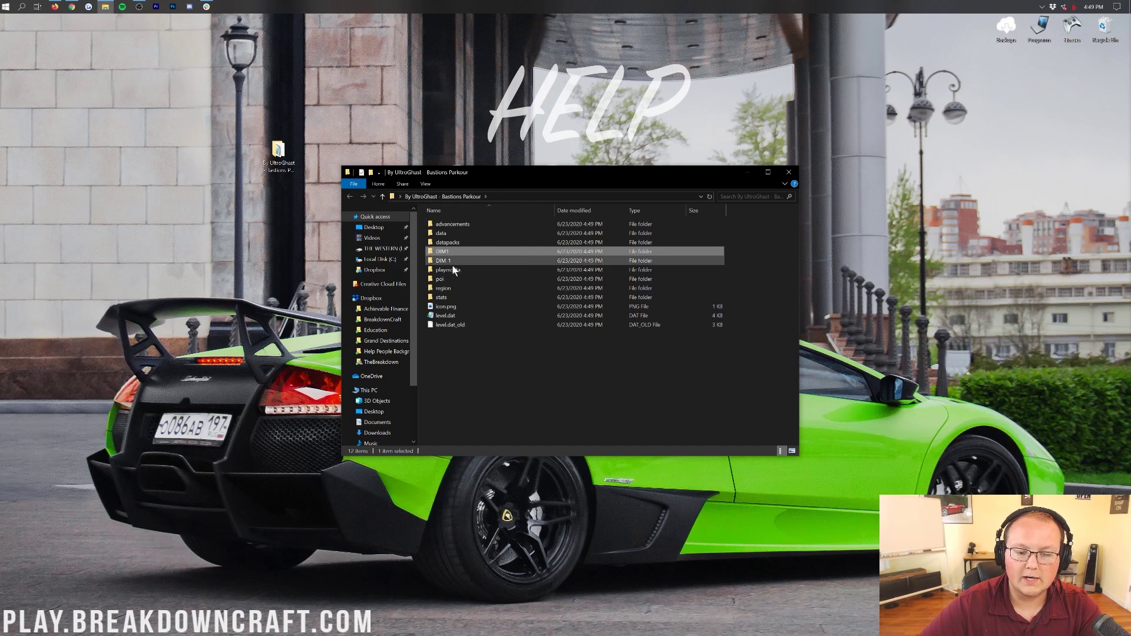
left_click(789, 172)
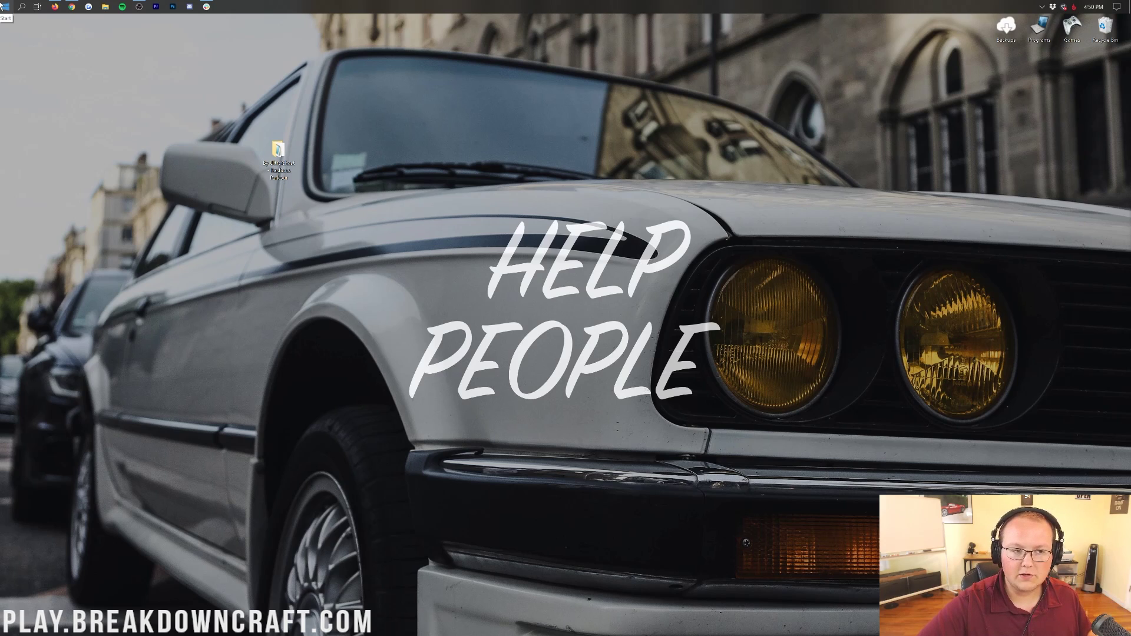
- Find and open the Windows Run app and use it to open the %appdata% folder
left_click(2, 6)
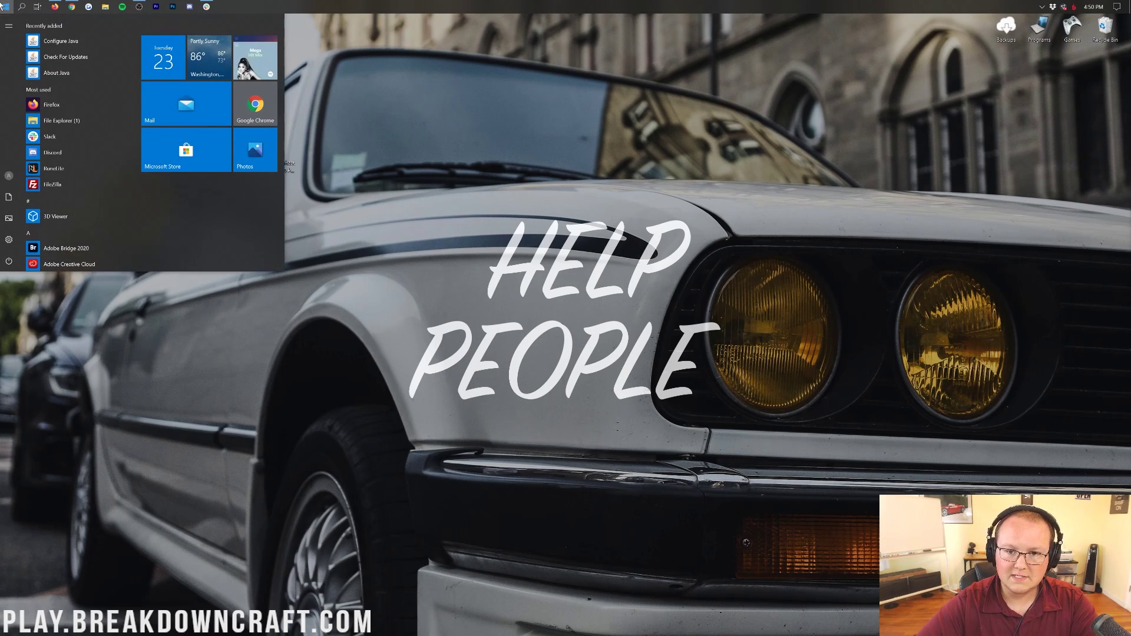
type("run")
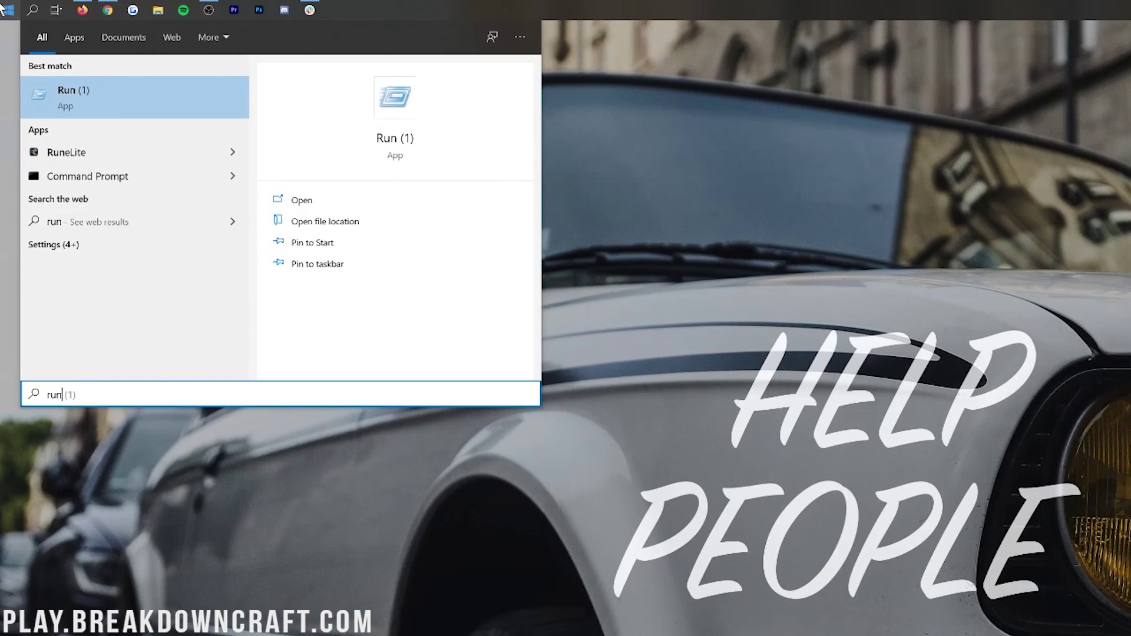
left_click(73, 102)
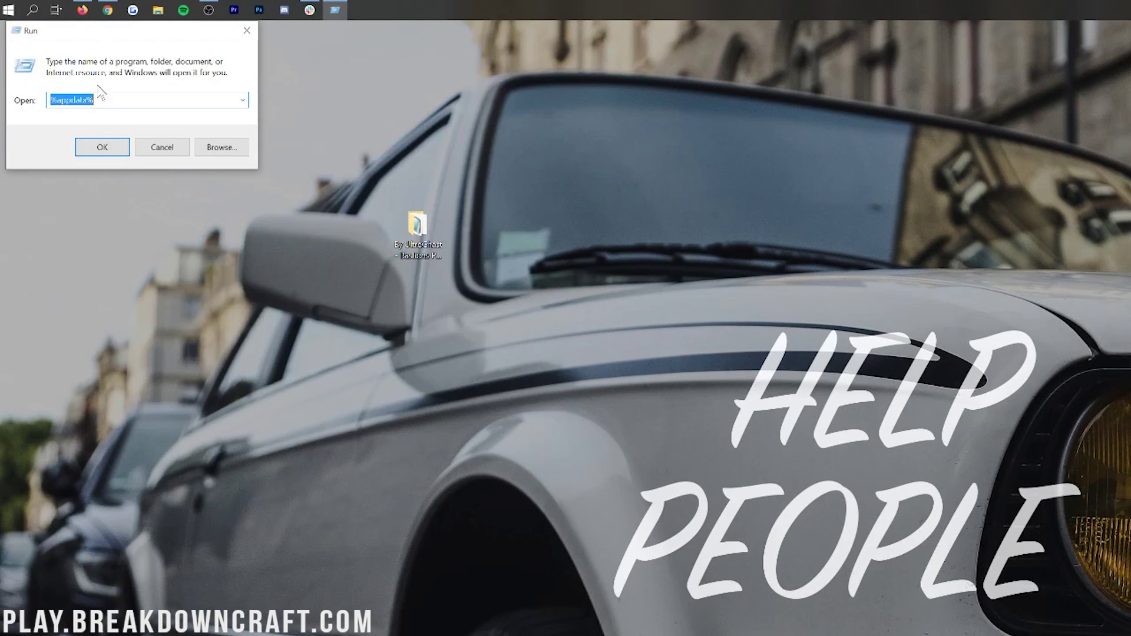
left_click_drag(106, 35, 114, 43)
key("BackSpace")
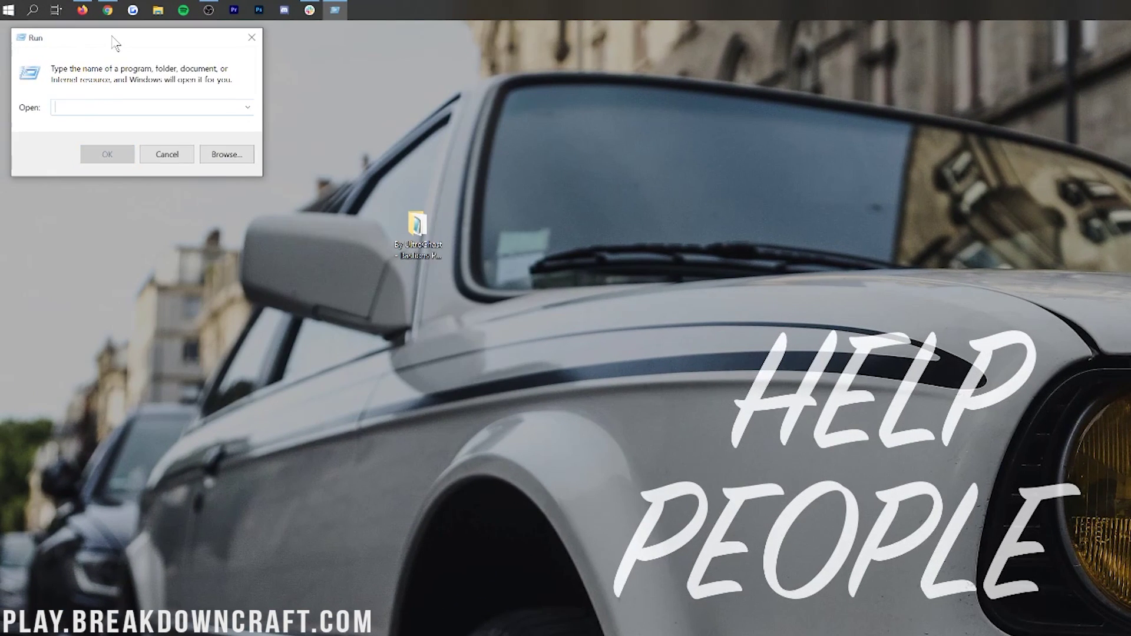
type("%")
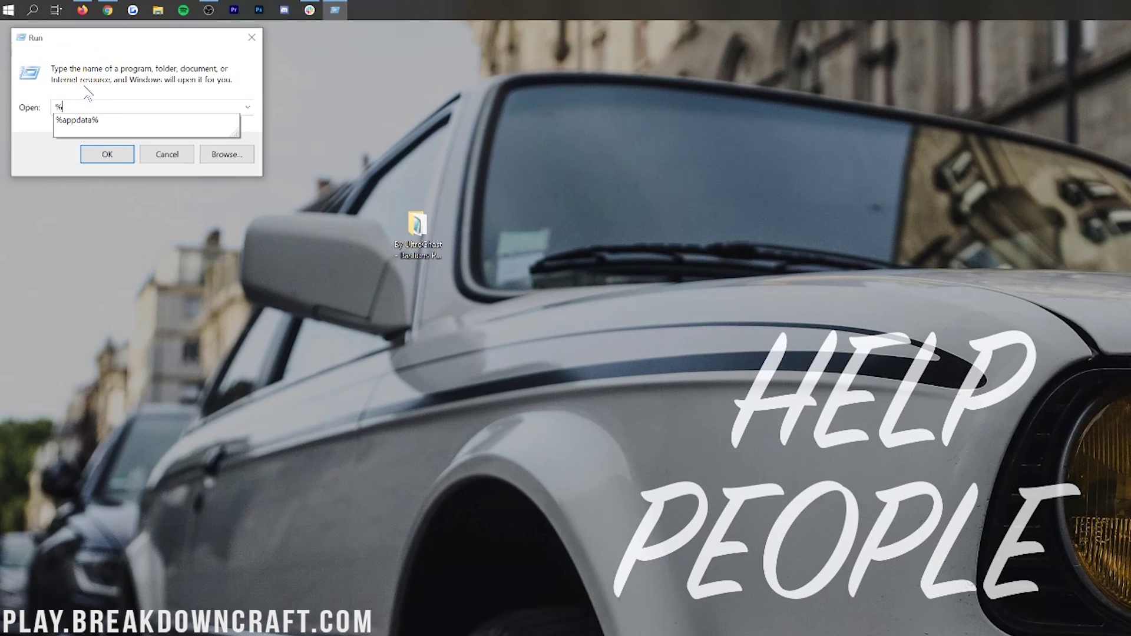
type("appdata%")
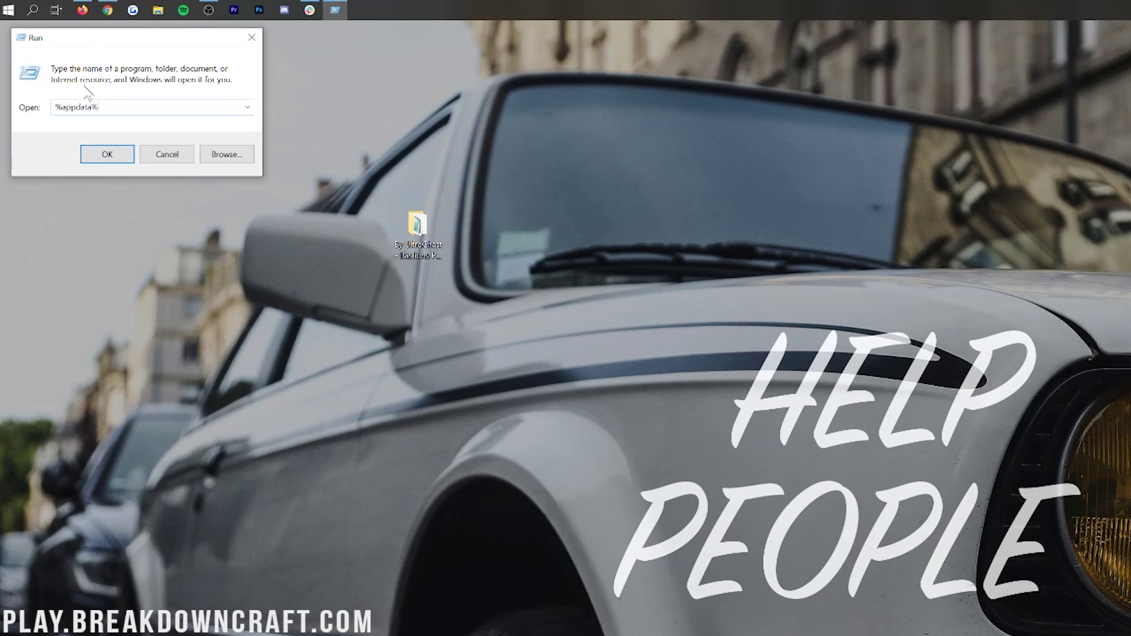
left_click(110, 157)
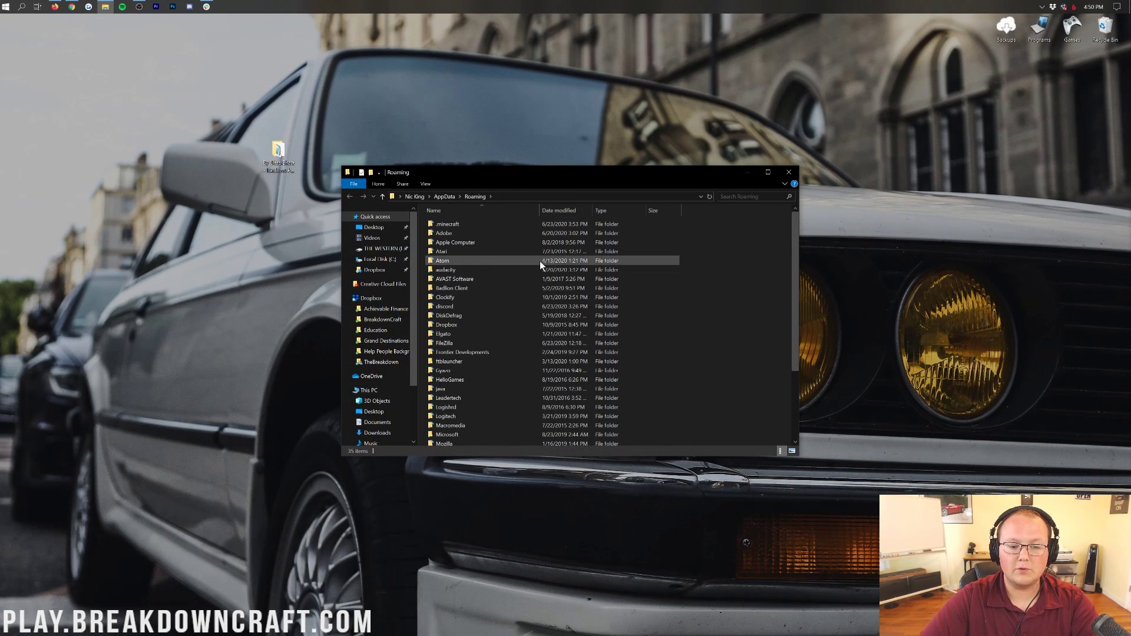
- Move the Bastions Parkour folder aside on the desktop and open the saves folder inside .minecraft
left_click(412, 142)
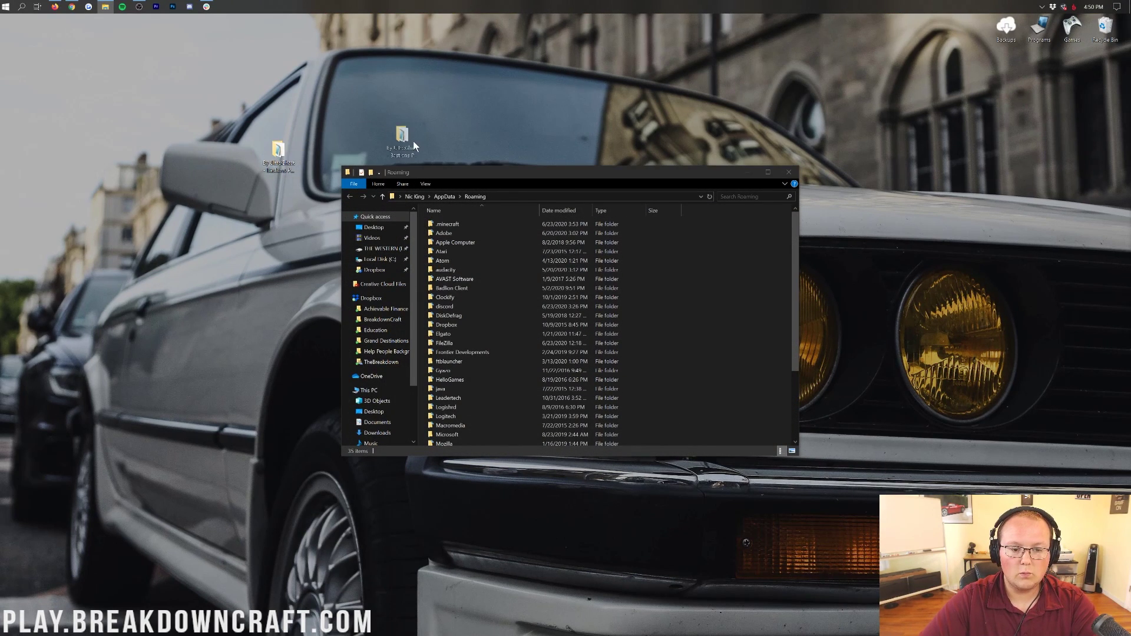
double_click(461, 223)
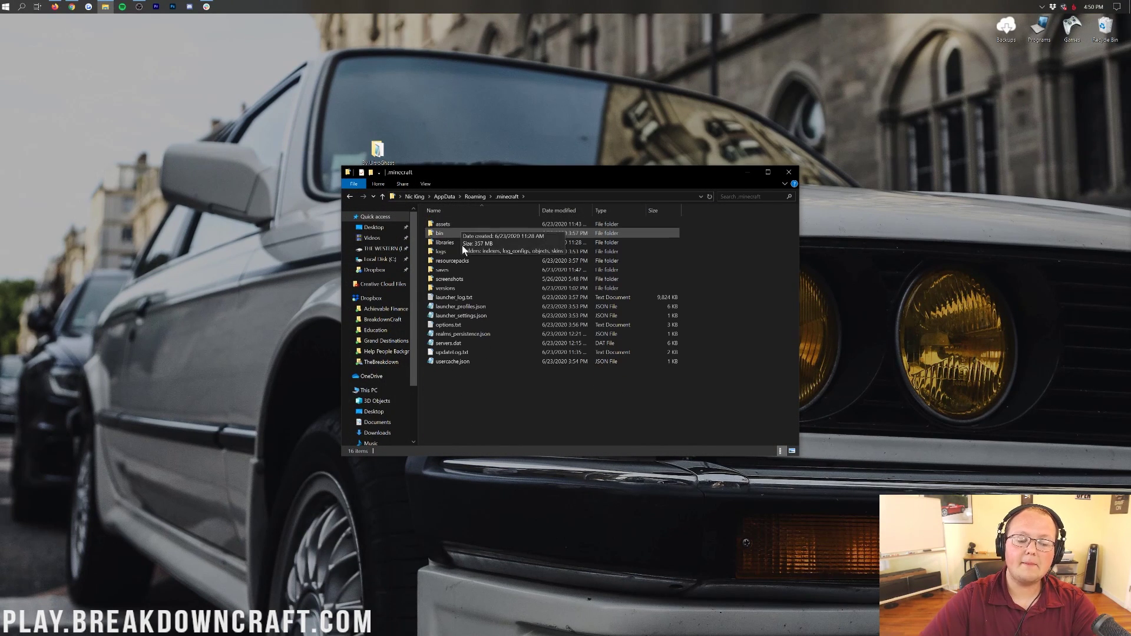
left_click(461, 269)
key("BackSpace")
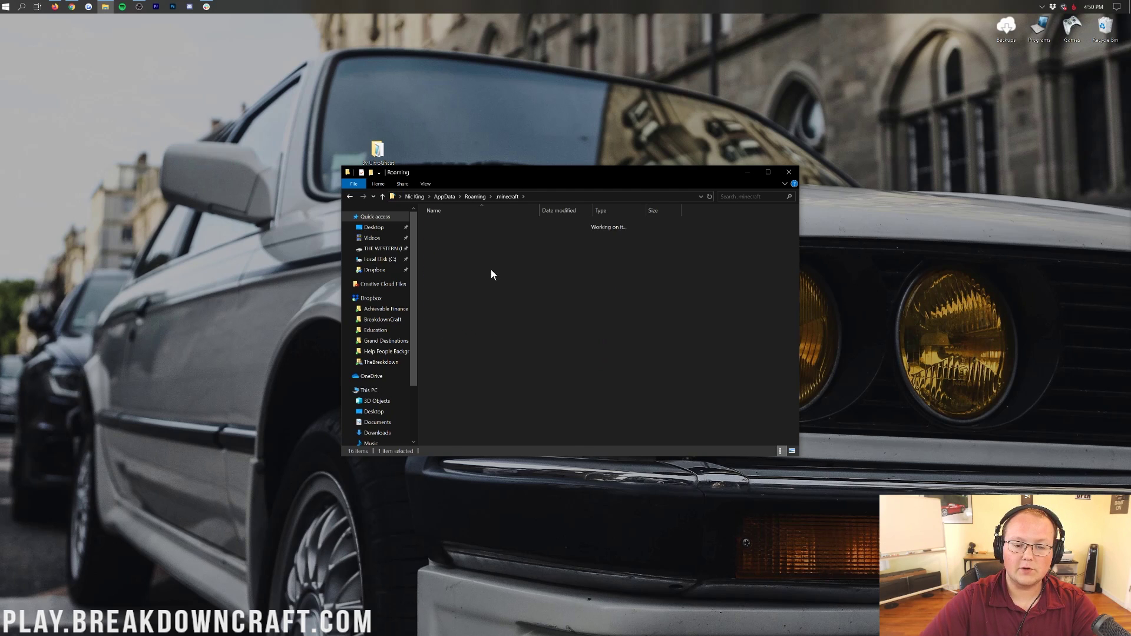
double_click(463, 225)
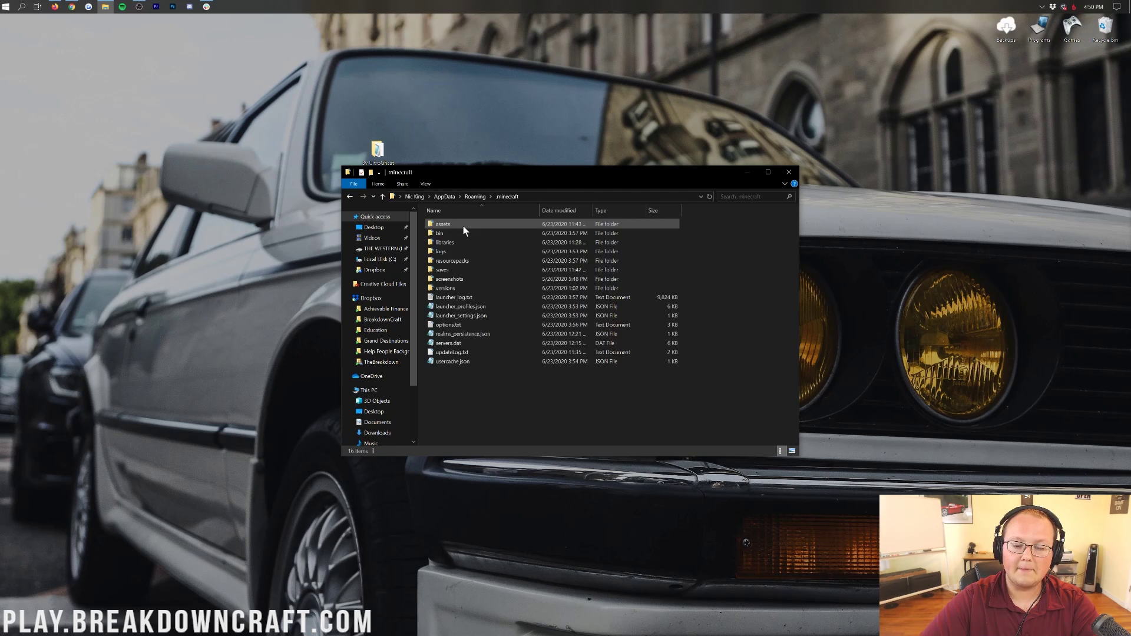
double_click(467, 269)
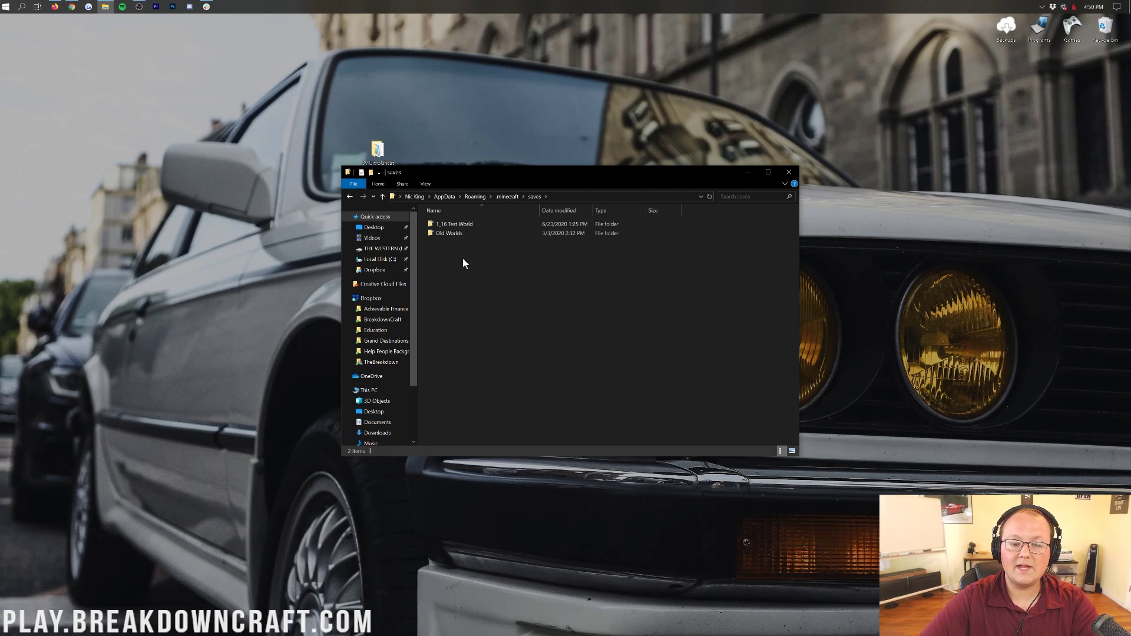
- Copy the Bastions Parkour map folder from the desktop into the saves folder and close the window
left_click(385, 158)
left_click_drag(382, 131, 384, 125)
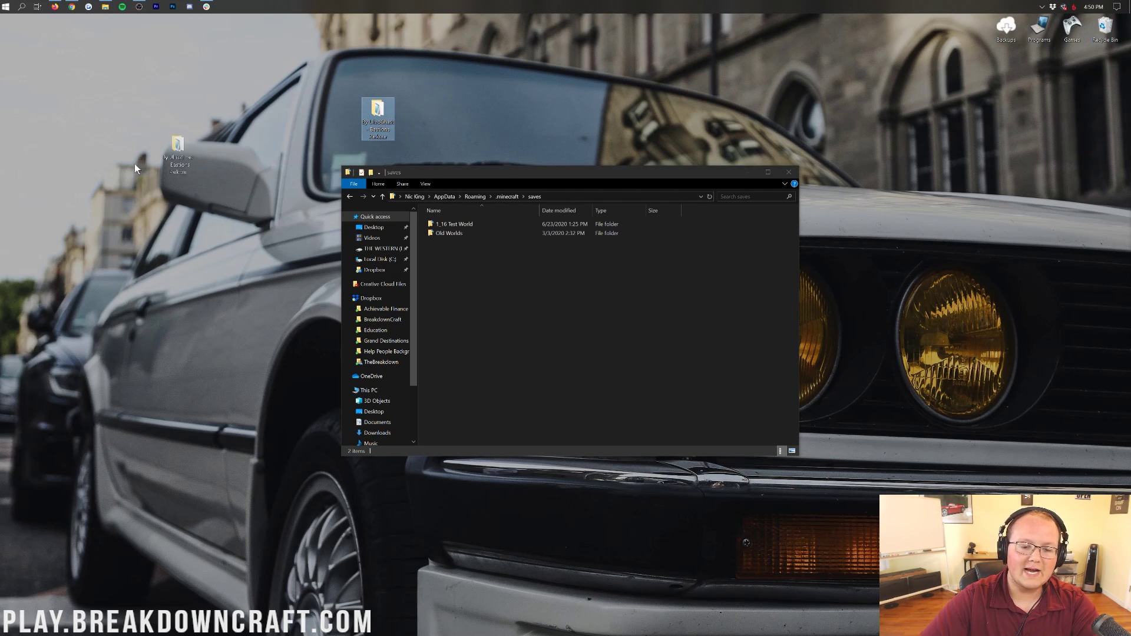
left_click_drag(593, 260, 593, 260)
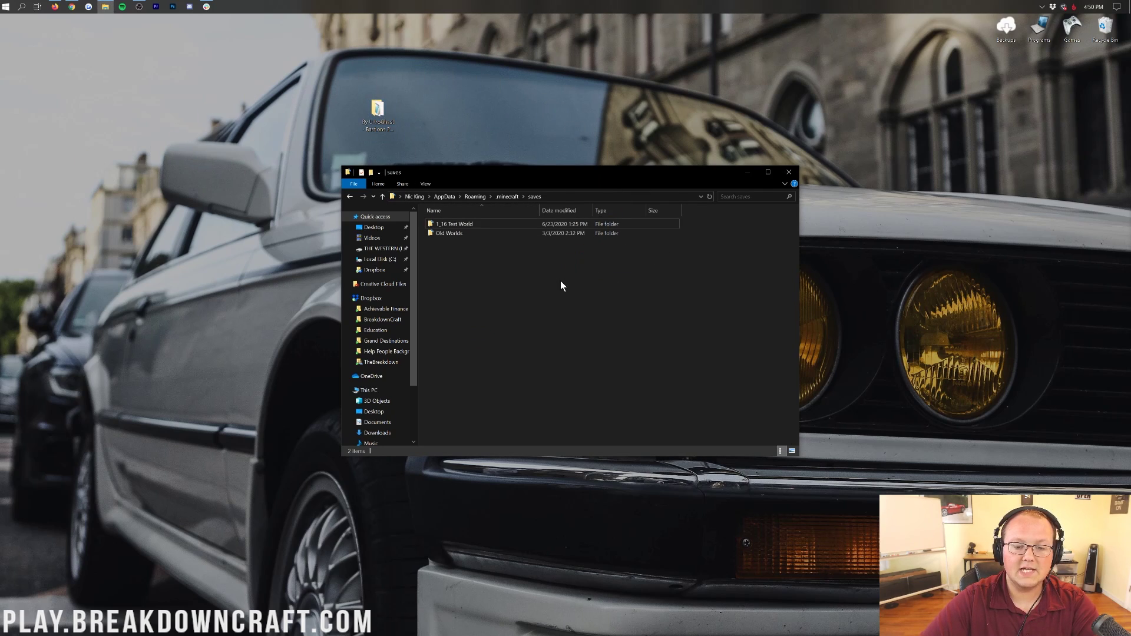
left_click(787, 172)
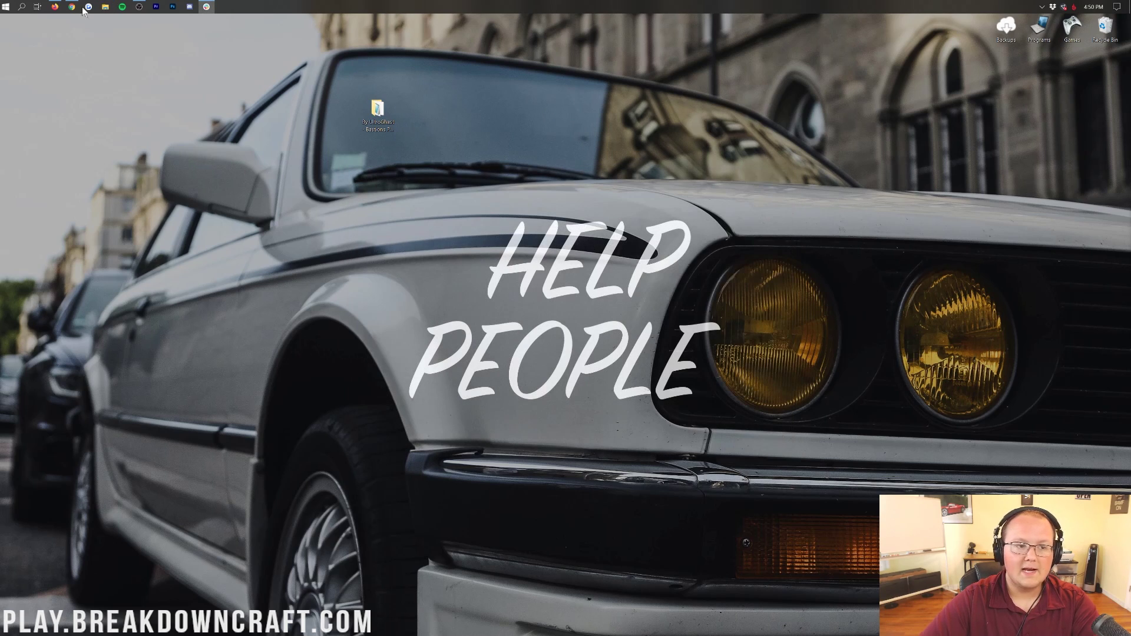
- Open the Minecraft Launcher and start the Latest release 1.16 of Java Edition
left_click(5, 7)
left_click(6, 7)
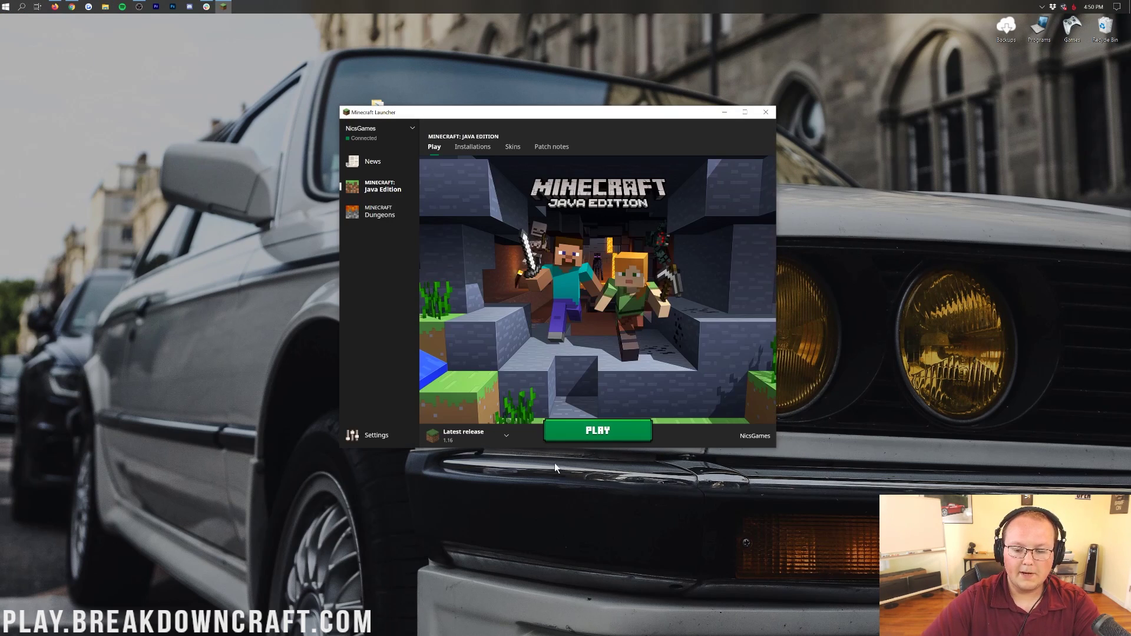
left_click(585, 435)
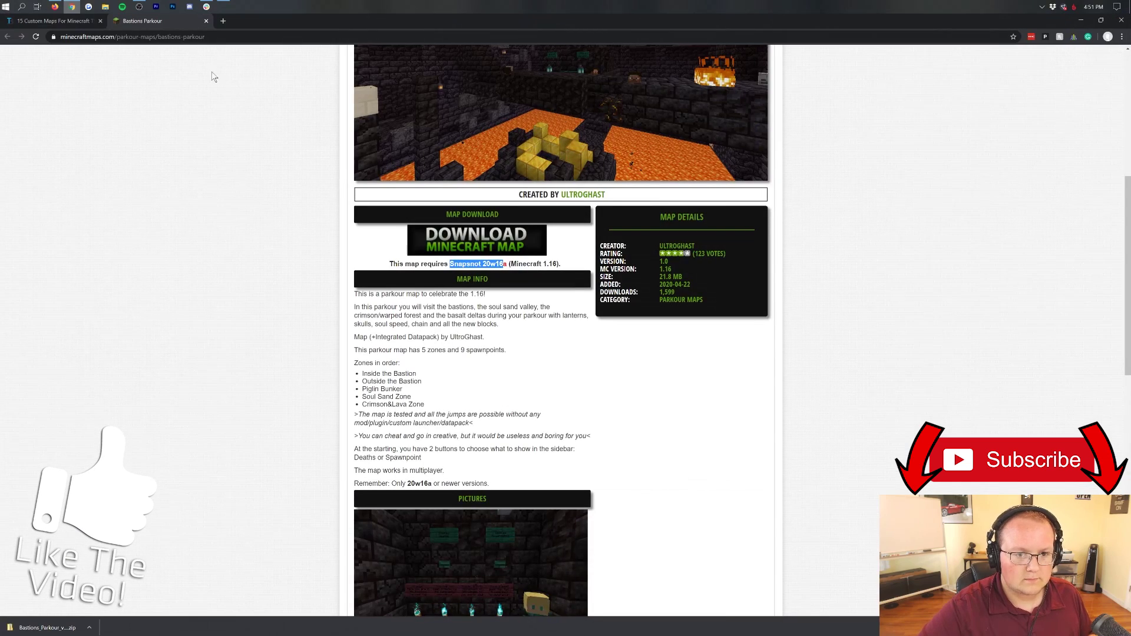
- Switch to Chrome, look through the 15 Custom Maps For Minecraft 1.16 article, and minimize the browser
left_click(78, 26)
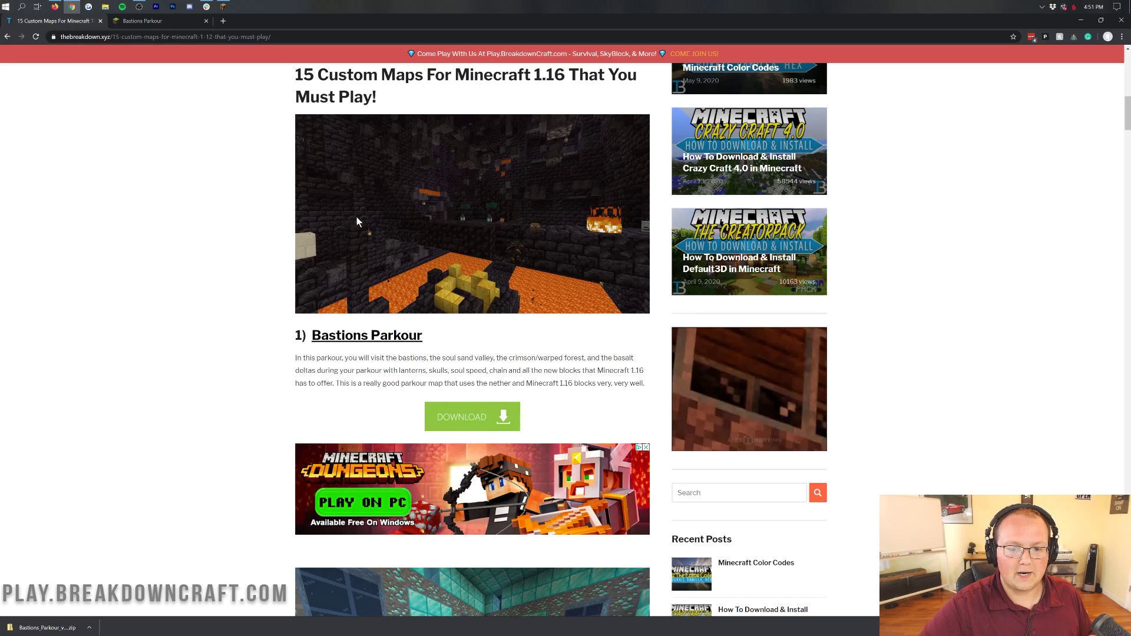
scroll(355, 217, "down", 1)
scroll(356, 222, "down", 6)
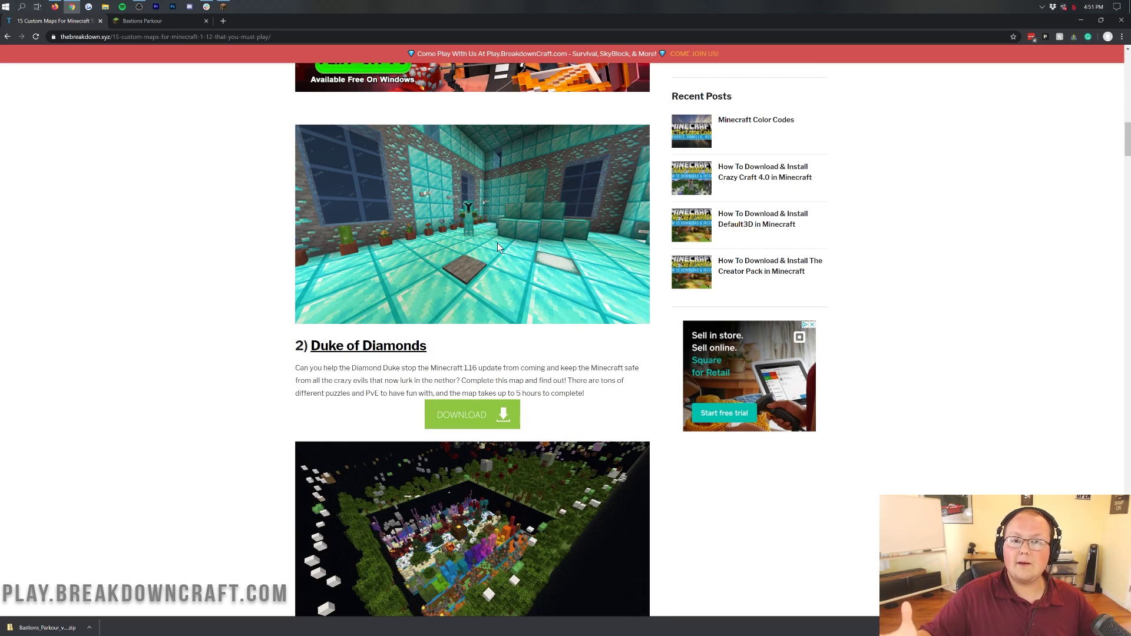
left_click(1076, 24)
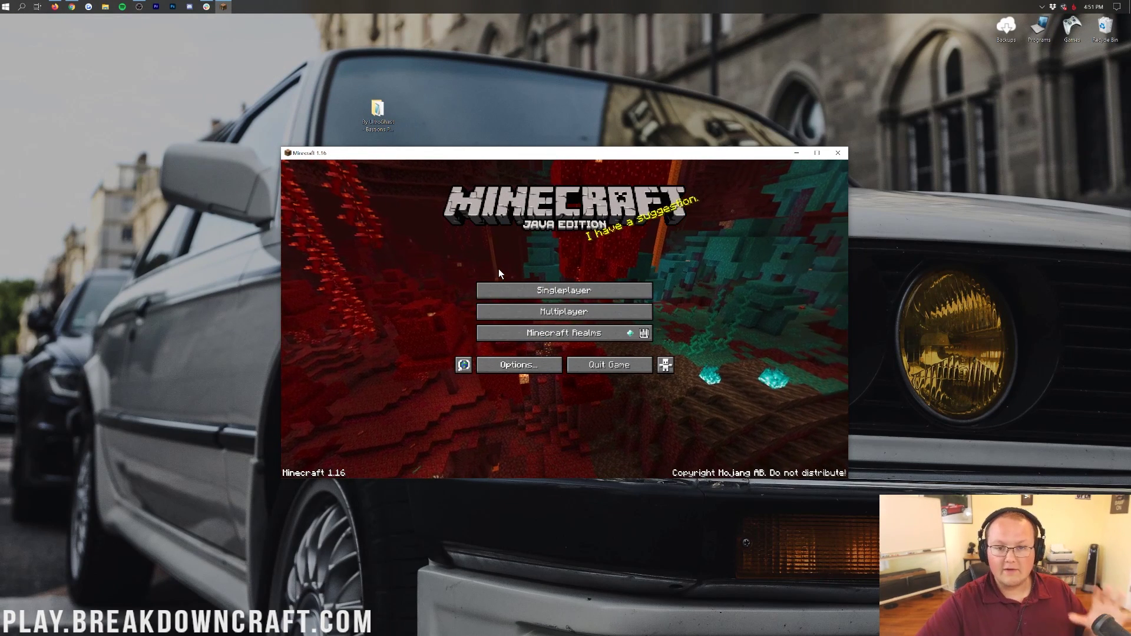
- Load the Bastions Parkour singleplayer world in Minecraft without creating a backup
left_click(546, 291)
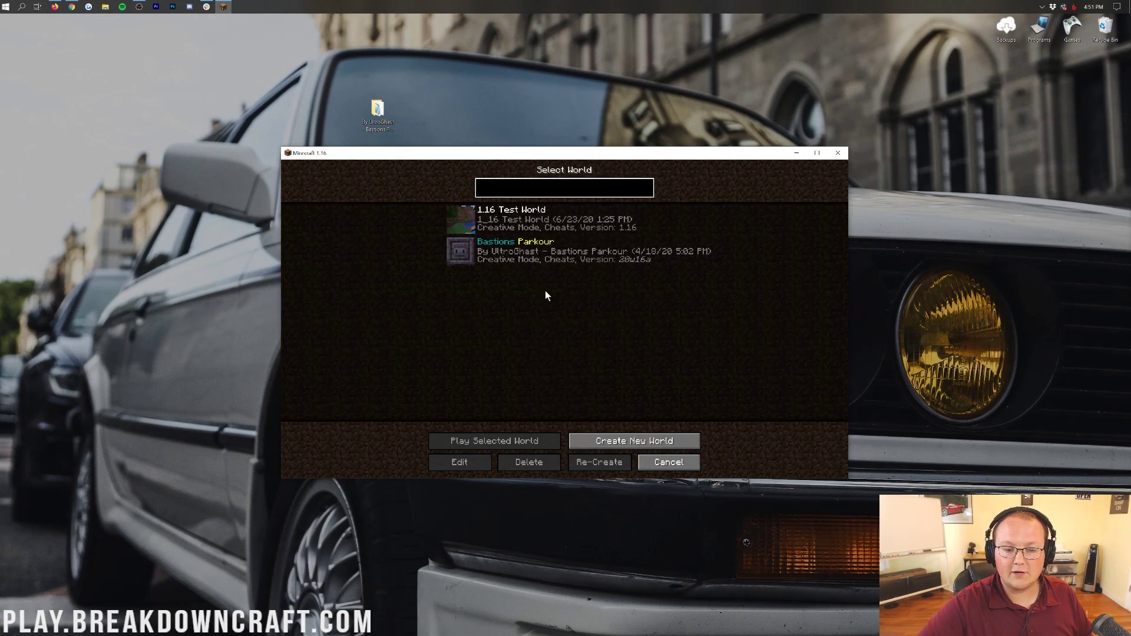
left_click(514, 247)
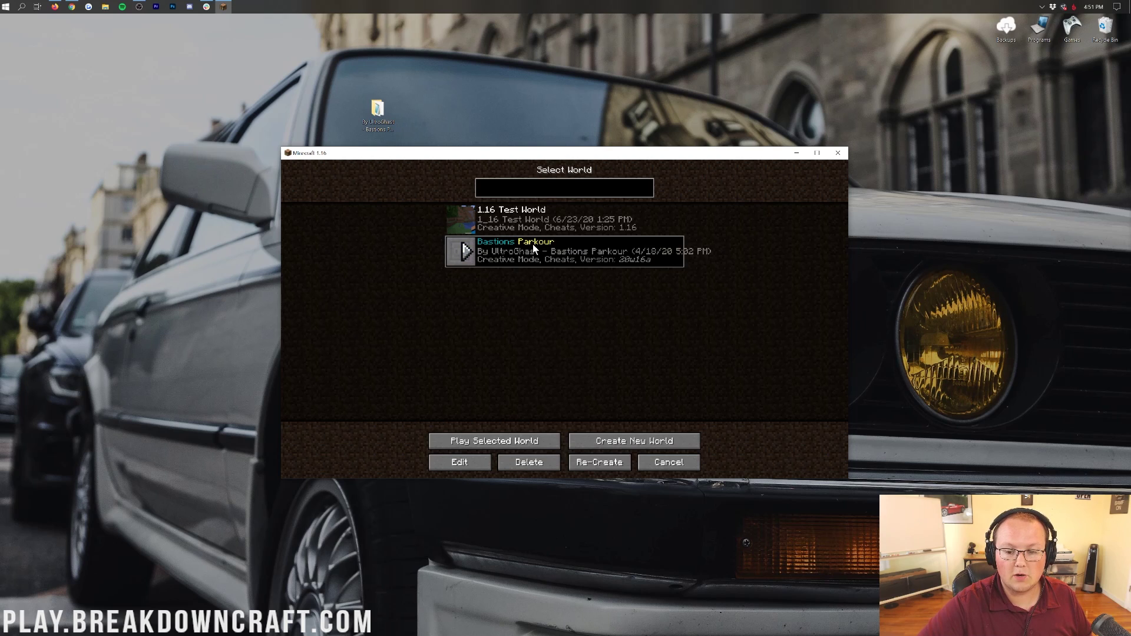
left_click(463, 250)
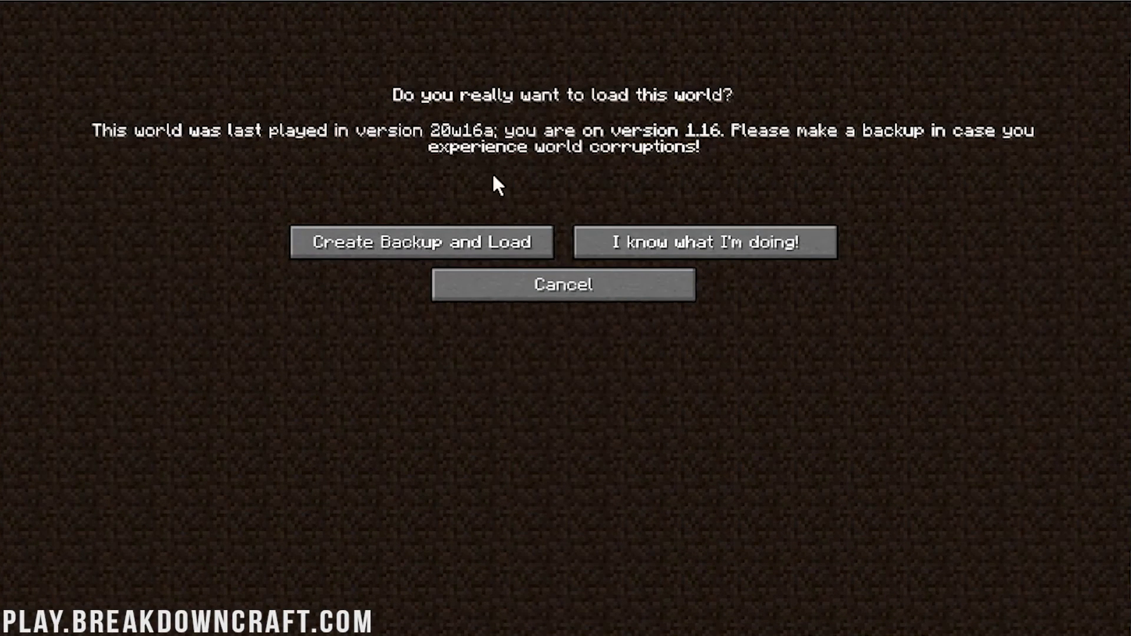
left_click(741, 253)
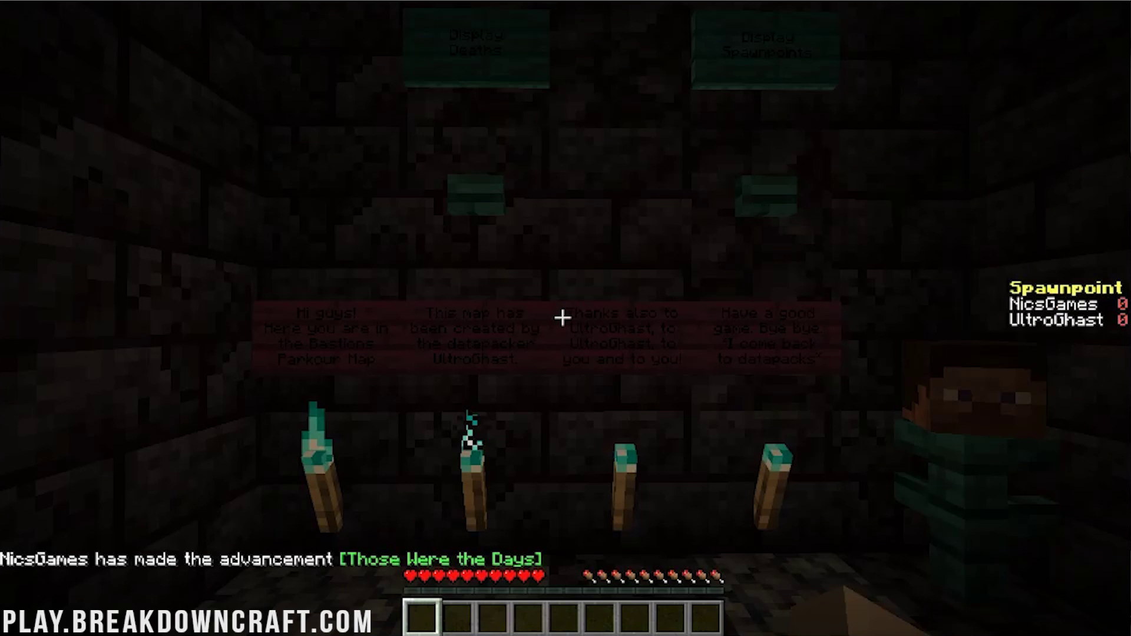
- Read the welcome signs, walk out of the spawn room, and cross the lava bridge onto the gold-block platform
key("w")
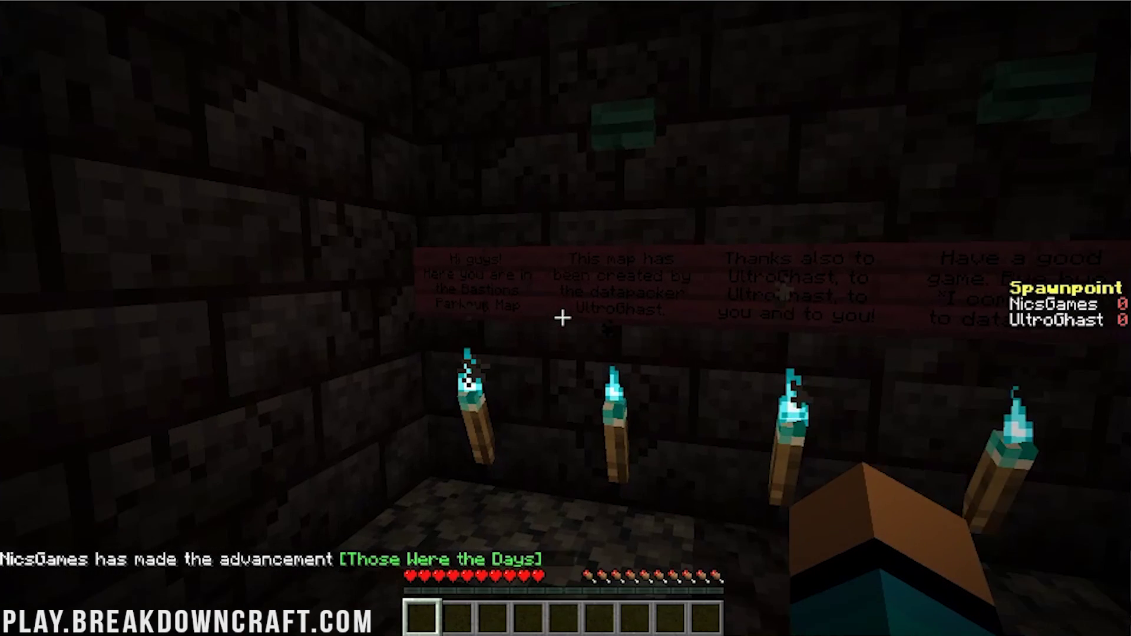
key("w")
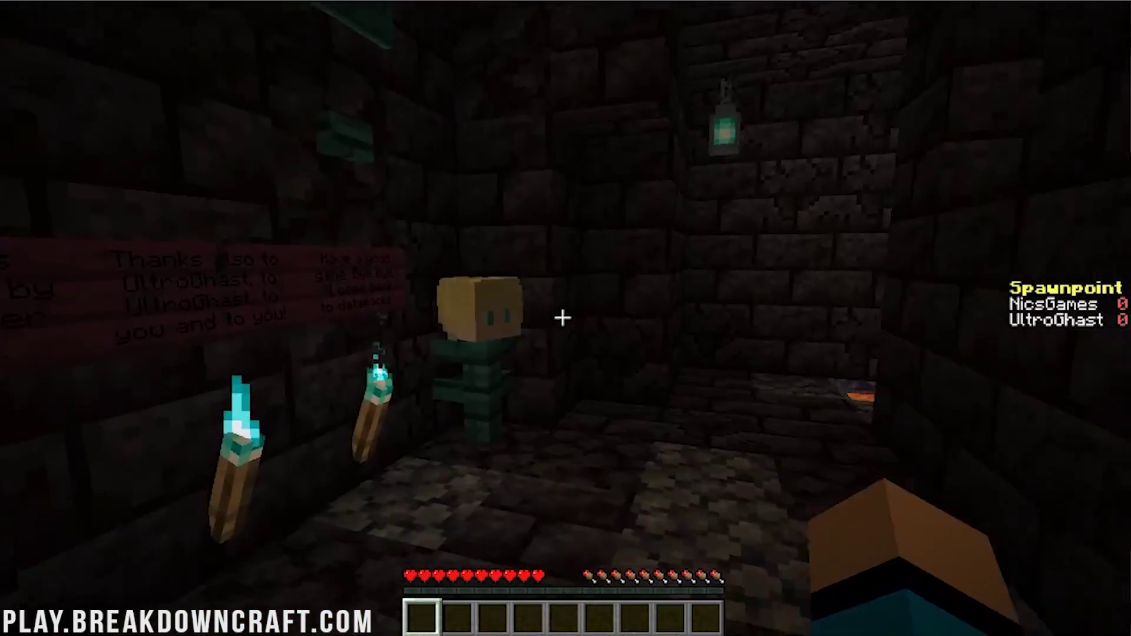
key("w")
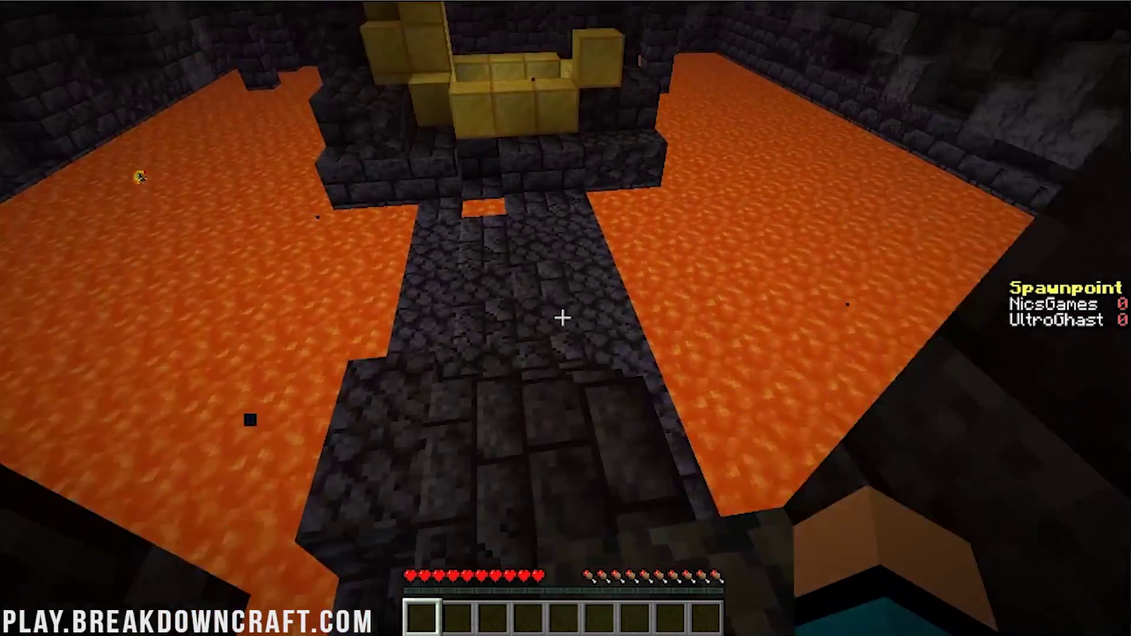
key("w")
key("space")
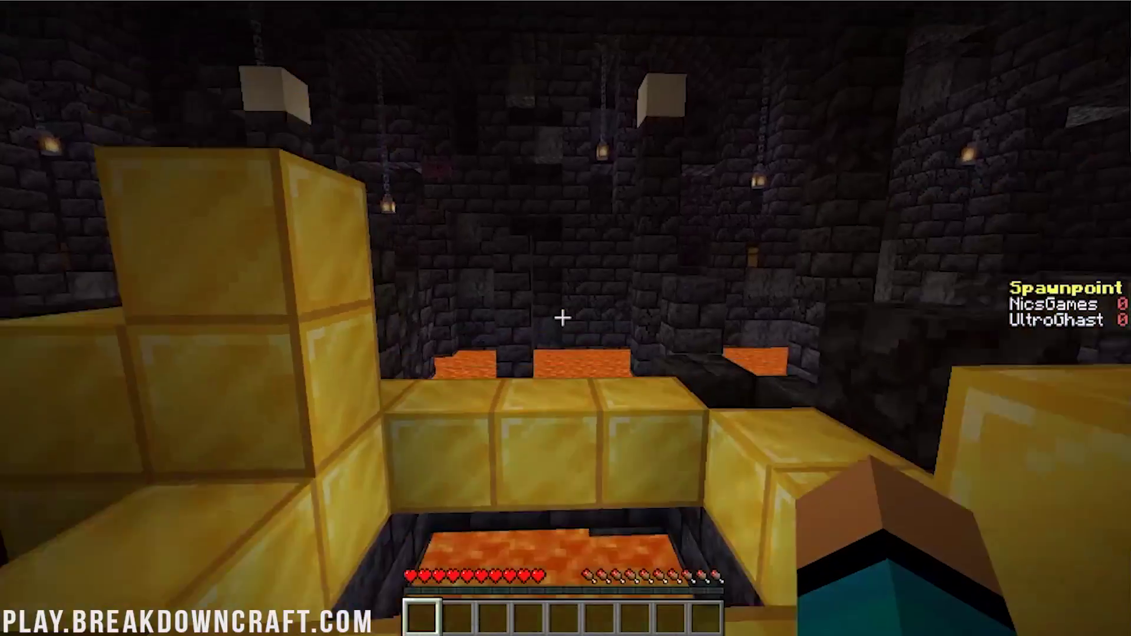
- Explore the lava hall from the entrance passage to the blackstone pillars beside the gold-block platform
key("w")
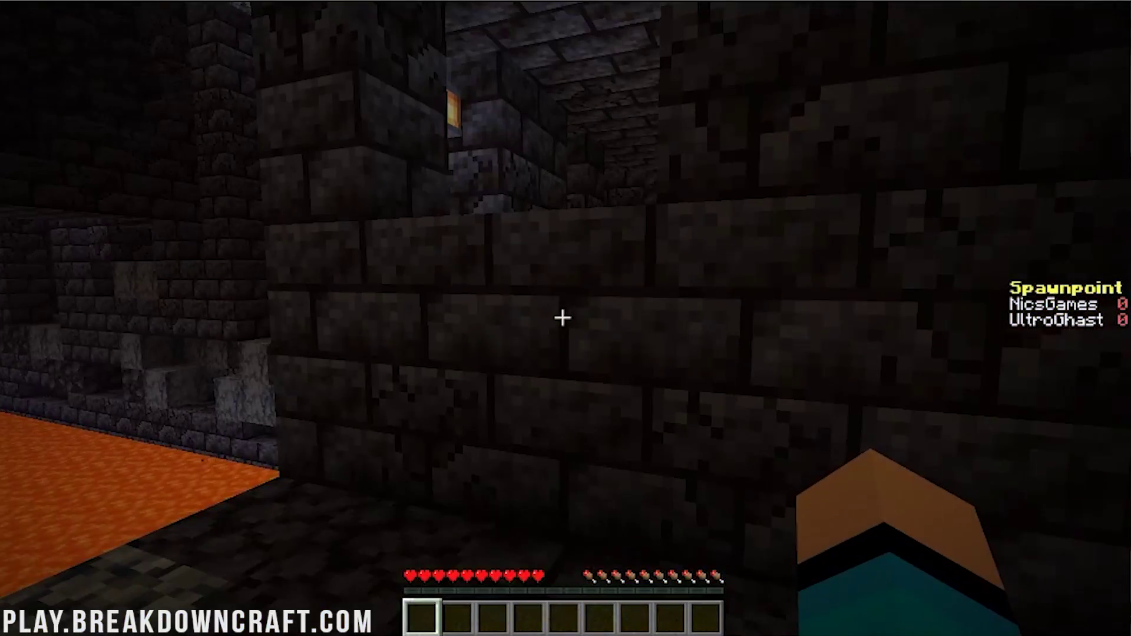
key("w")
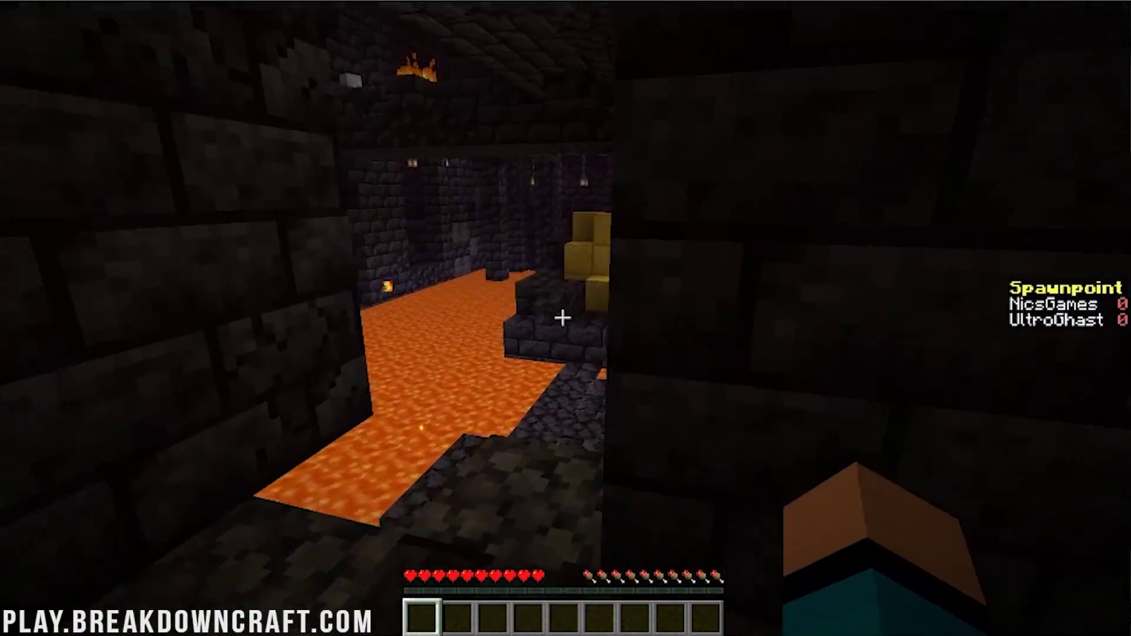
key("w")
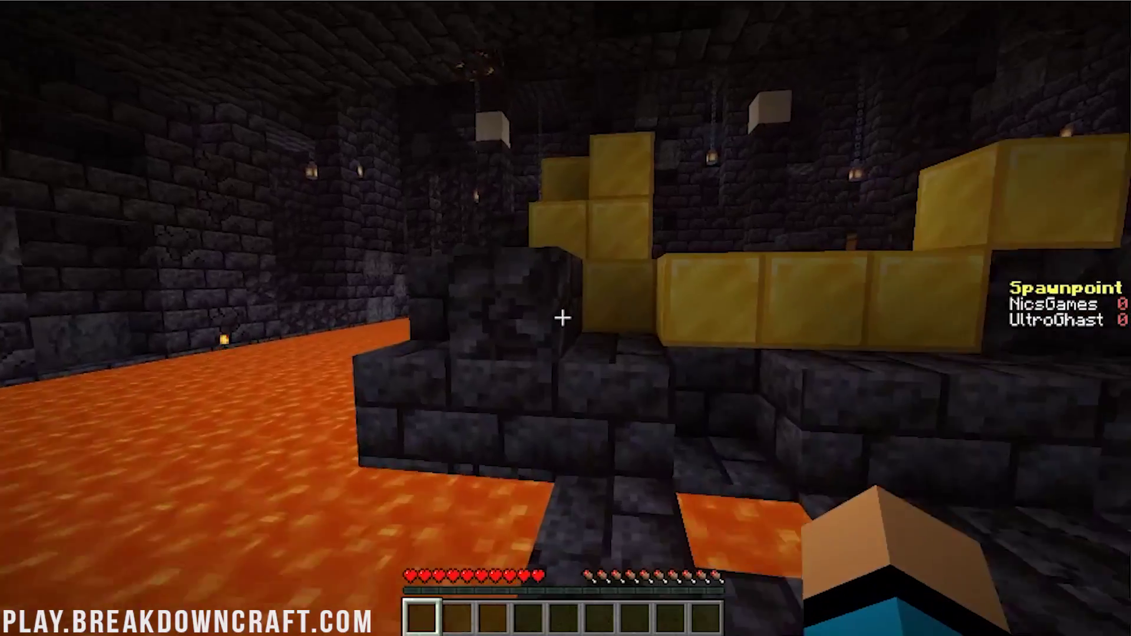
key("w")
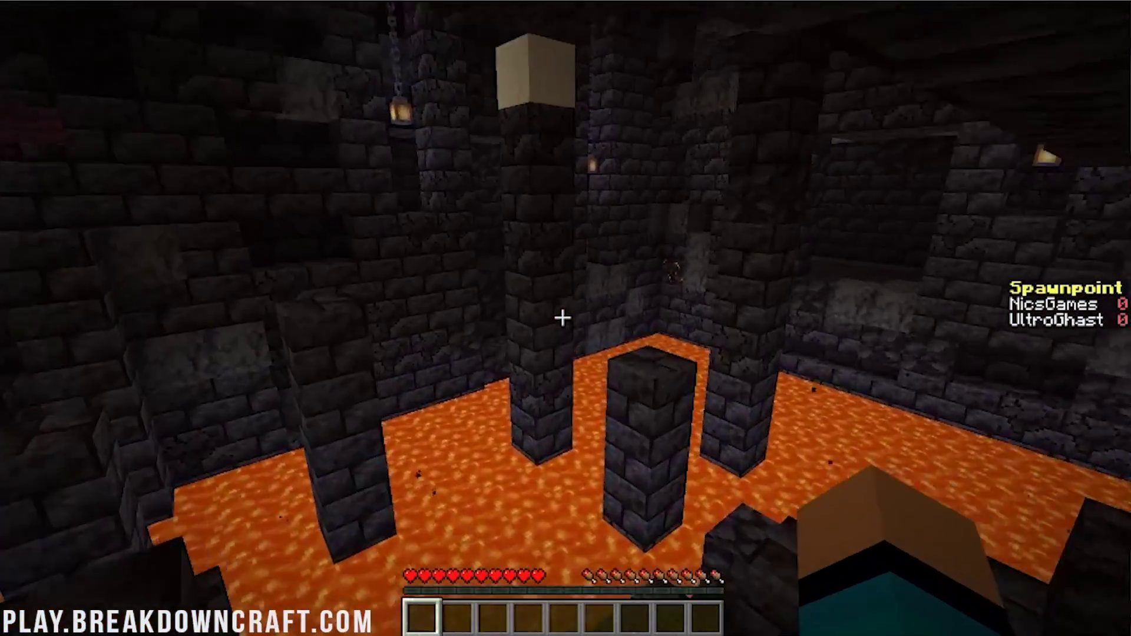
key("w")
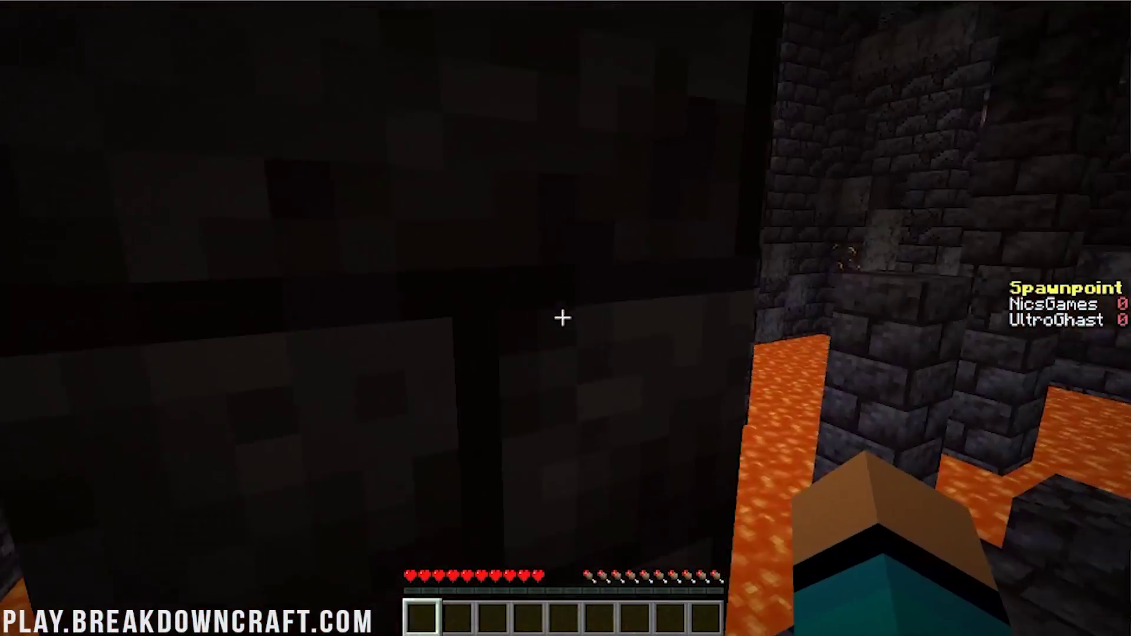
key("w")
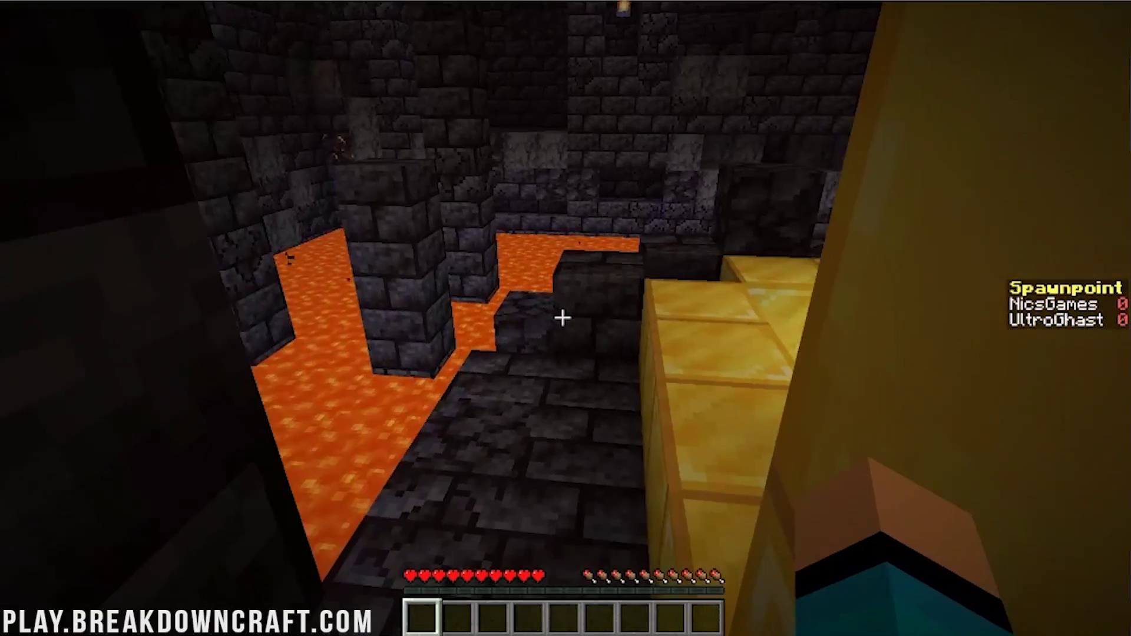
key("w")
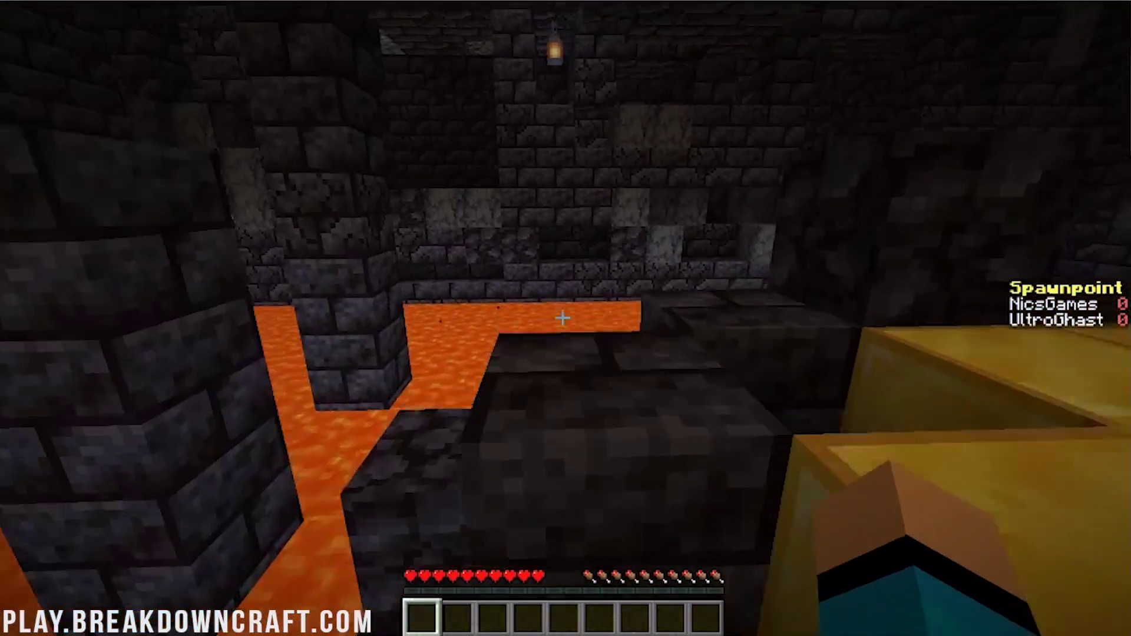
- Save and quit the Bastions Parkour world and open the multiplayer server list
key("Escape")
left_click(575, 359)
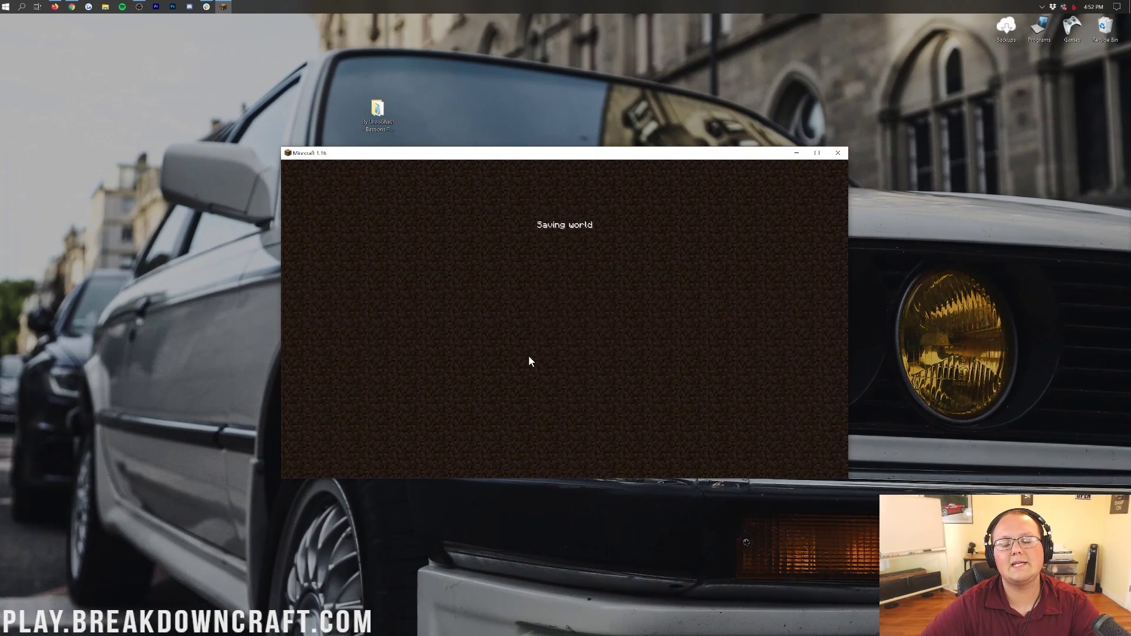
left_click(538, 312)
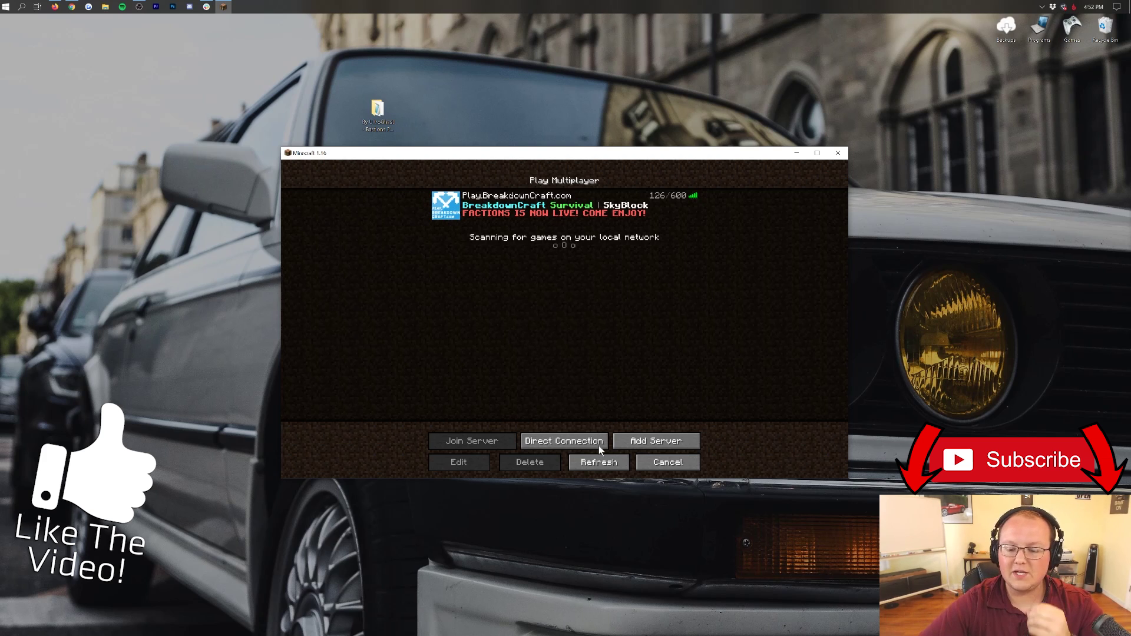
- Leave the server list for the singleplayer worlds and select the Bastions Parkour world
left_click(661, 468)
left_click(590, 291)
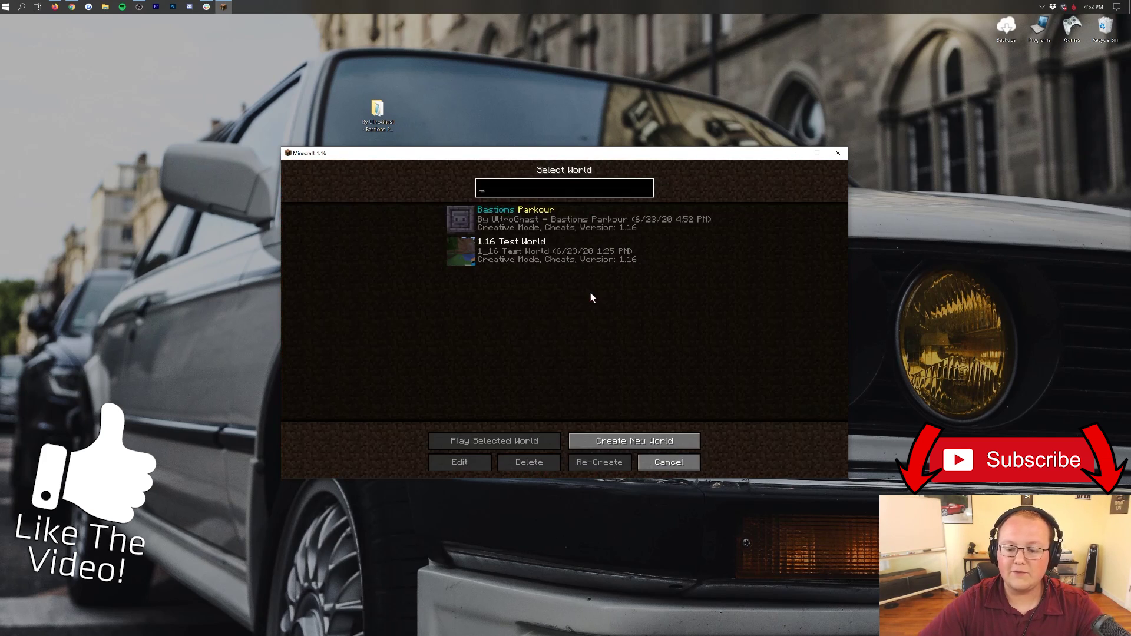
left_click(507, 213)
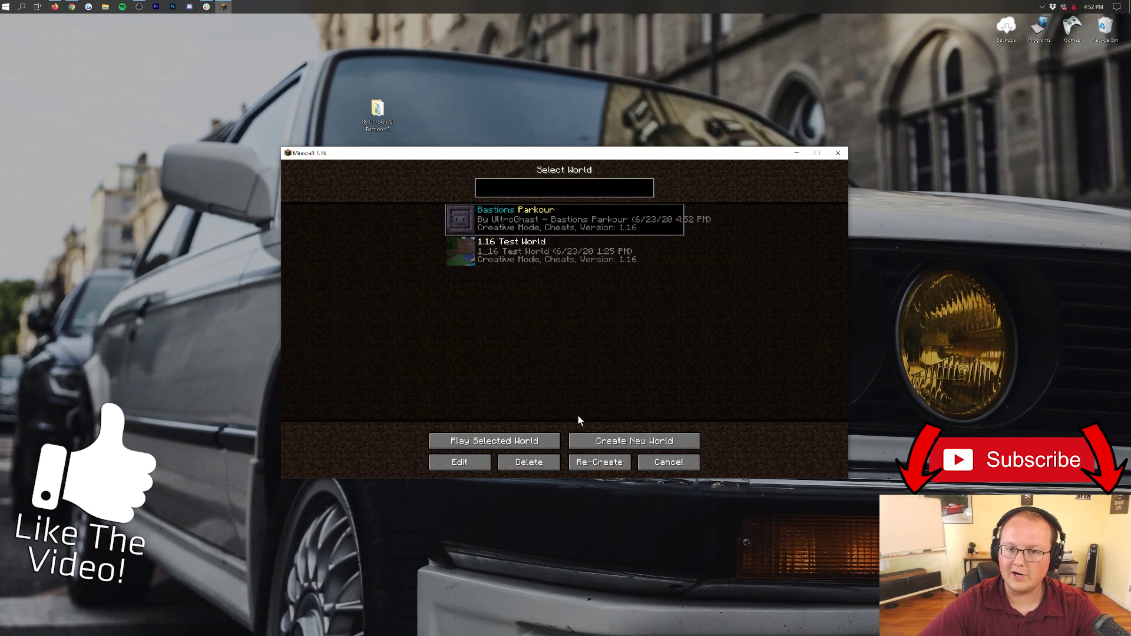